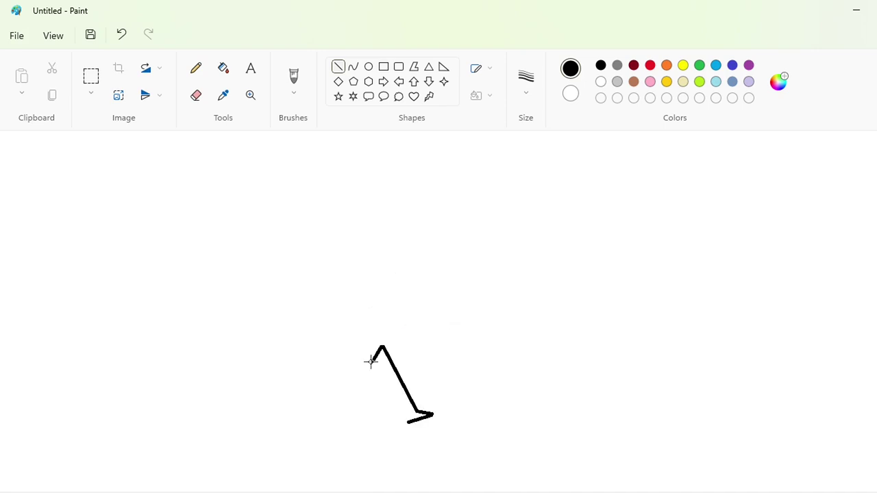
Step: Extend the B's left contour with a straight upper edge and a long straight lower stem edge
drag(370, 272, 322, 227)
drag(407, 333, 391, 420)
scroll(354, 274, up, 1)
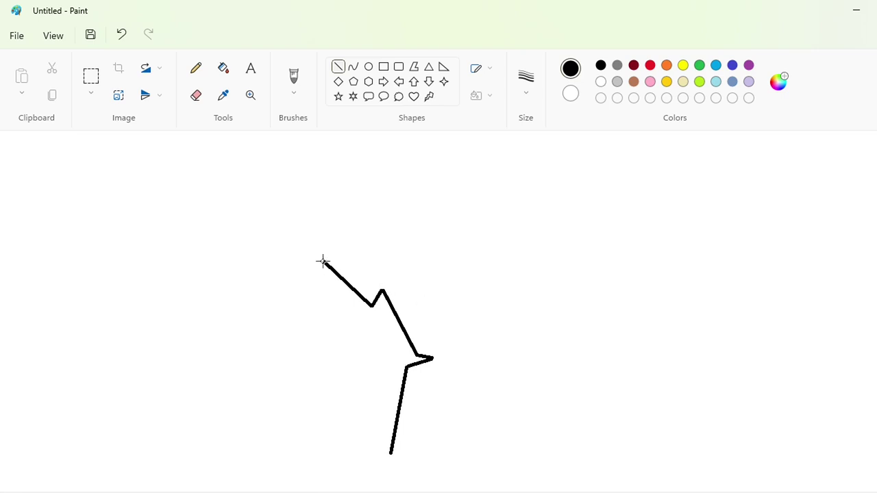
mouse_move(323, 262)
mouse_down()
mouse_move(407, 254)
mouse_move(477, 266)
mouse_up()
scroll(397, 337, up, 3)
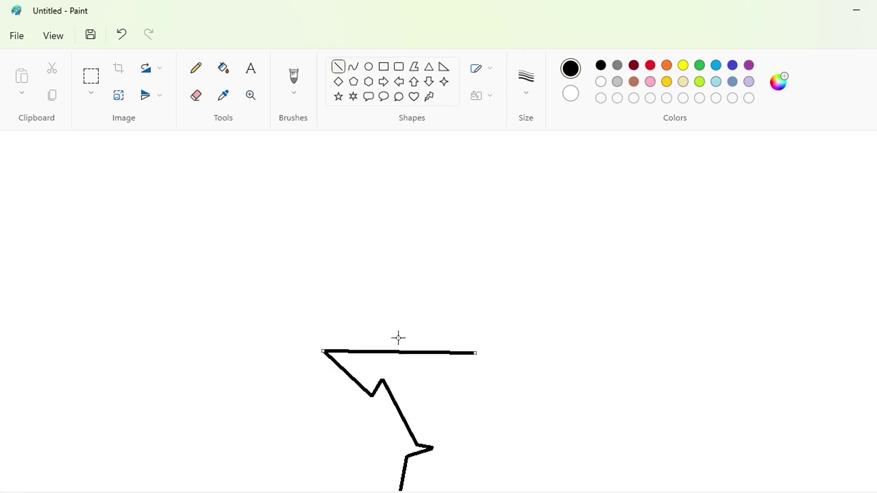
key(ctrl+z)
mouse_move(326, 351)
mouse_down()
mouse_move(453, 349)
mouse_move(471, 329)
mouse_up()
drag(365, 341, 438, 169)
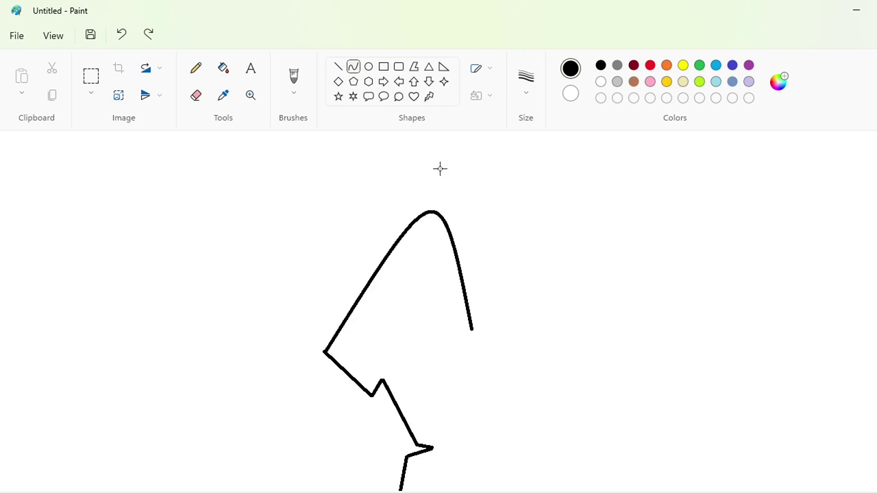
drag(540, 218, 518, 263)
key(ctrl+z)
Step: Draw the B's upper lobe as a black curve starting at its upper-left tip and hooking back at the waist
drag(325, 352, 496, 323)
drag(500, 281, 508, 192)
drag(531, 229, 538, 255)
scroll(703, 341, down, 2)
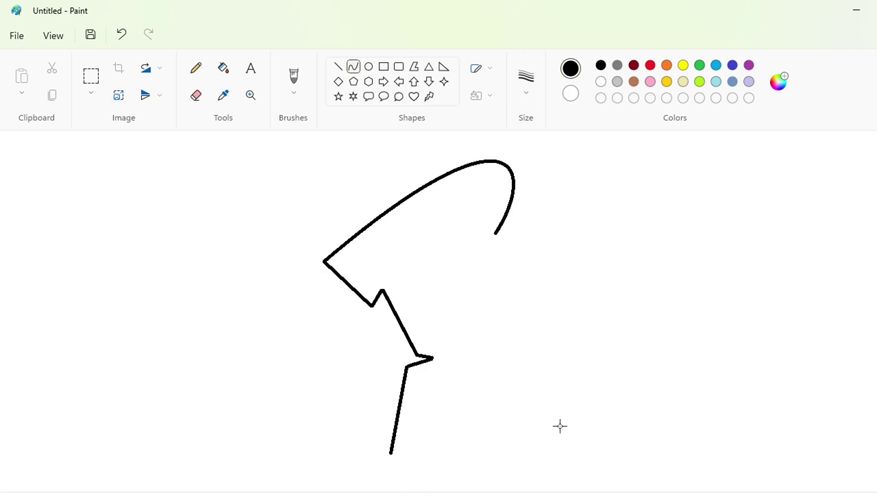
Step: Draw the B's large lower lobe as a curve from the waist to the lower end of the stem
drag(495, 234, 654, 453)
scroll(653, 453, down, 1)
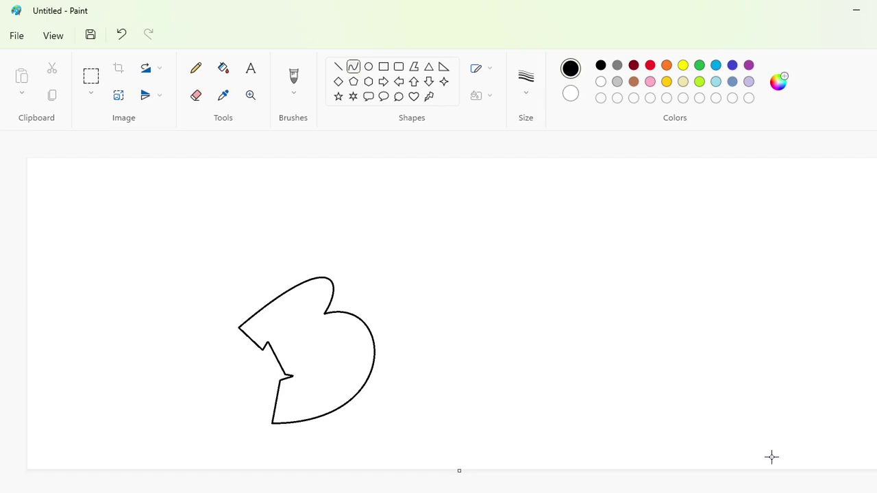
scroll(772, 457, up, 1)
scroll(480, 472, down, 2)
scroll(514, 477, right, 3)
scroll(516, 473, down, 1)
Step: Draw the B's two D-shaped counters from a slanted line and two curves, and erase the line between them in white
click(339, 67)
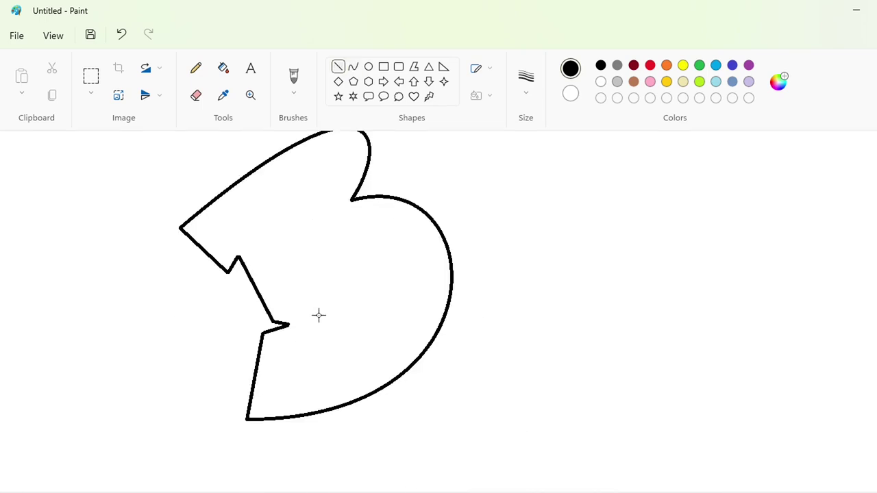
mouse_move(319, 316)
mouse_down()
mouse_move(292, 214)
mouse_move(299, 243)
mouse_up()
click(353, 67)
click(331, 170)
drag(332, 195, 334, 215)
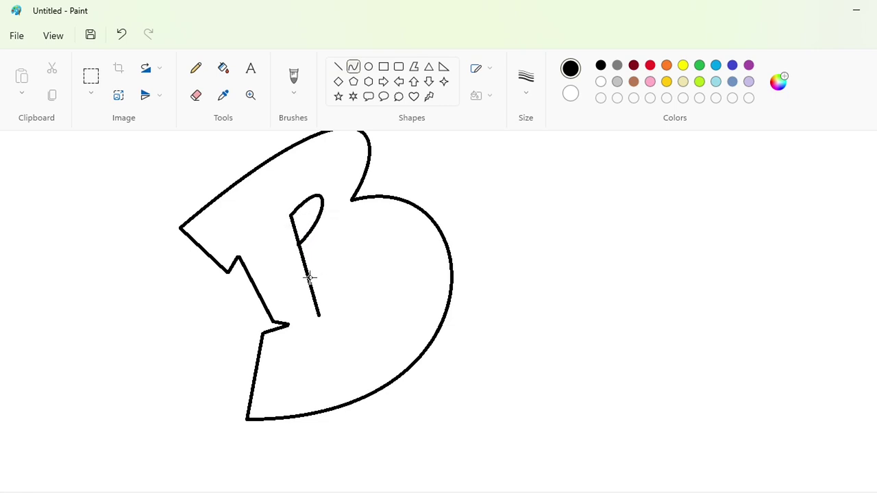
mouse_move(310, 277)
mouse_down()
mouse_move(322, 320)
mouse_move(357, 261)
mouse_move(390, 278)
mouse_up()
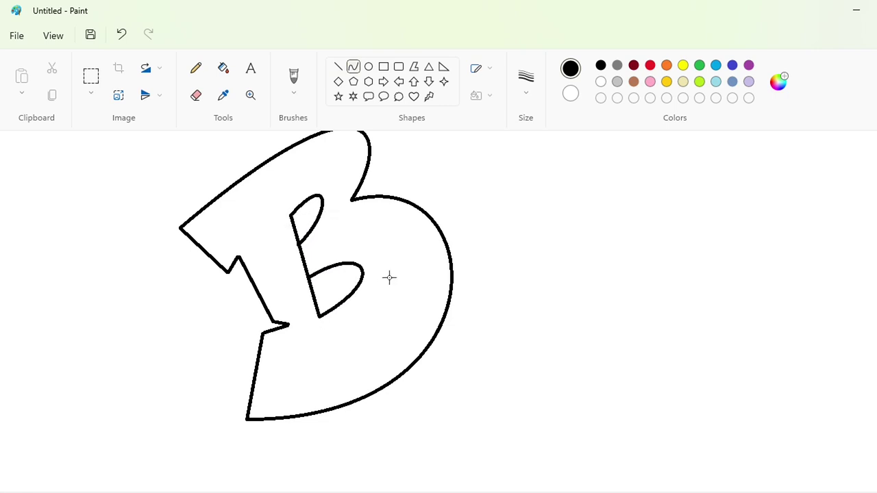
click(338, 67)
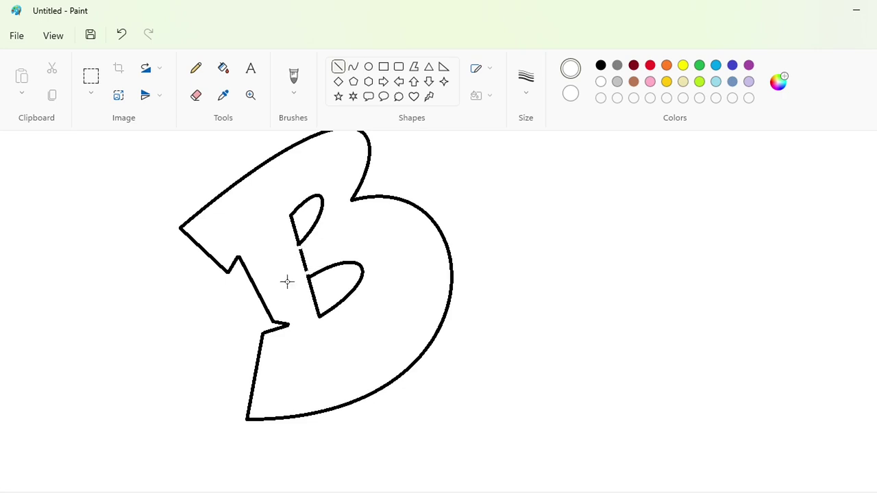
click(223, 69)
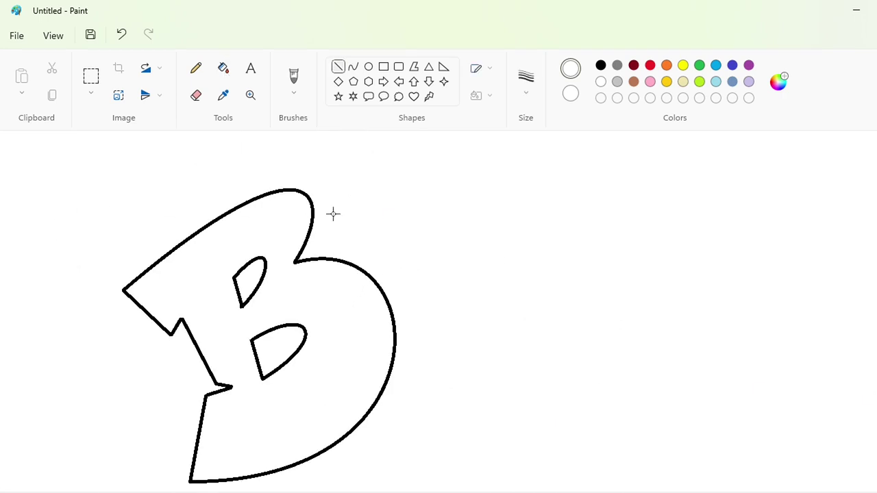
Step: Undo the stray black line beside the B and remove its large lower-lobe curve
click(601, 65)
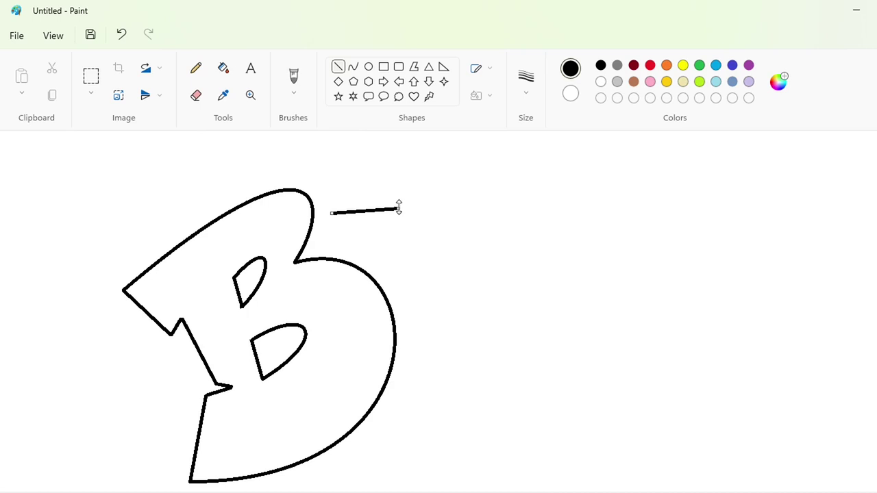
key(ctrl+z)
click(601, 81)
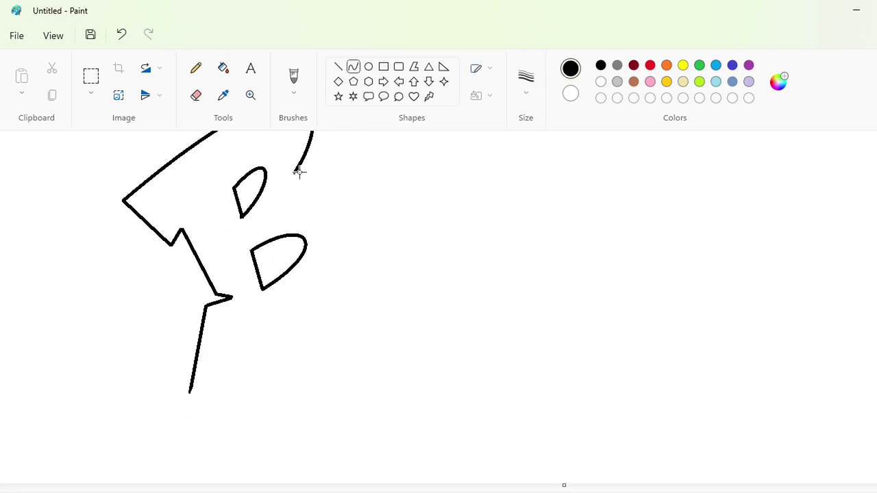
drag(296, 171, 190, 393)
mouse_move(273, 221)
mouse_down()
mouse_move(391, 300)
mouse_move(394, 390)
mouse_up()
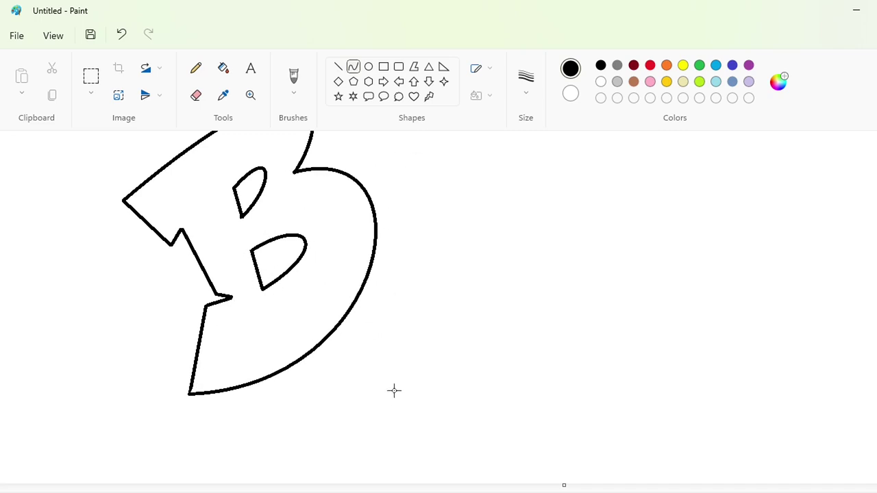
scroll(394, 391, up, 2)
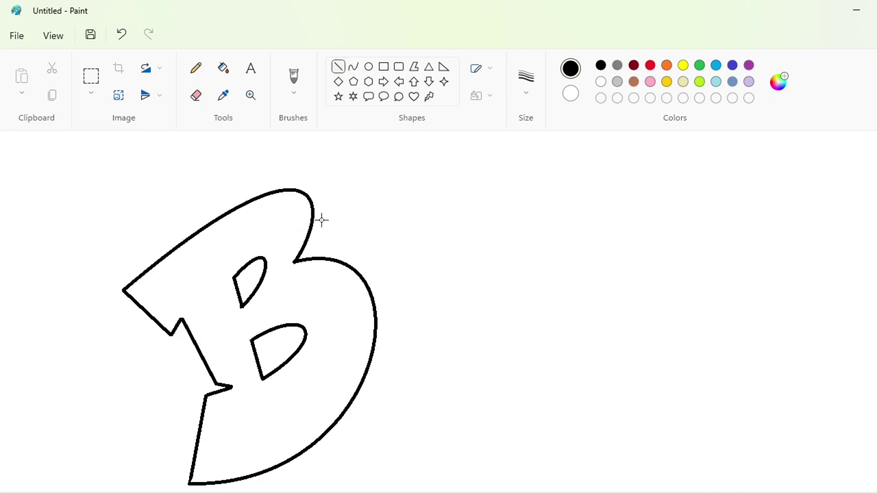
drag(321, 220, 373, 214)
key(ctrl+z)
key(ctrl+z)
Step: Redraw the B's lower lobe as a narrower black curve from the waist to the lower end of the stem
click(355, 67)
scroll(308, 198, down, 2)
mouse_move(296, 171)
mouse_down()
mouse_move(260, 281)
mouse_move(190, 393)
mouse_up()
drag(256, 226, 421, 370)
scroll(573, 395, up, 2)
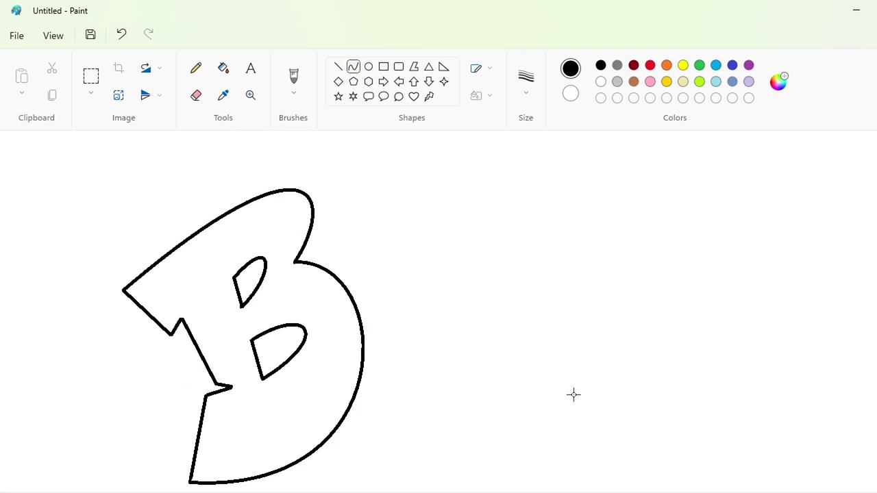
Step: Outline a tilted letter u right of the B with two straight upper edges, an outer curve and an inner curve
click(338, 67)
drag(320, 225, 422, 183)
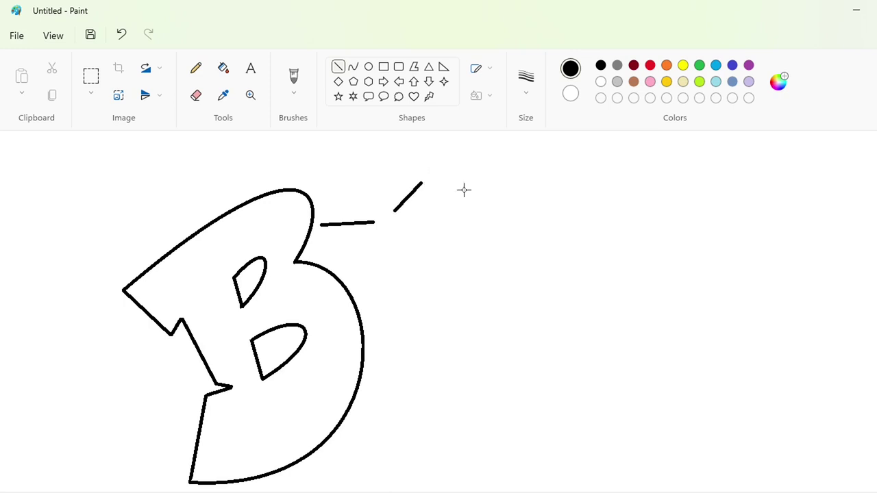
click(353, 66)
drag(322, 225, 422, 184)
mouse_move(358, 208)
mouse_down()
mouse_move(422, 421)
mouse_move(418, 394)
mouse_move(420, 406)
mouse_up()
drag(425, 402, 486, 353)
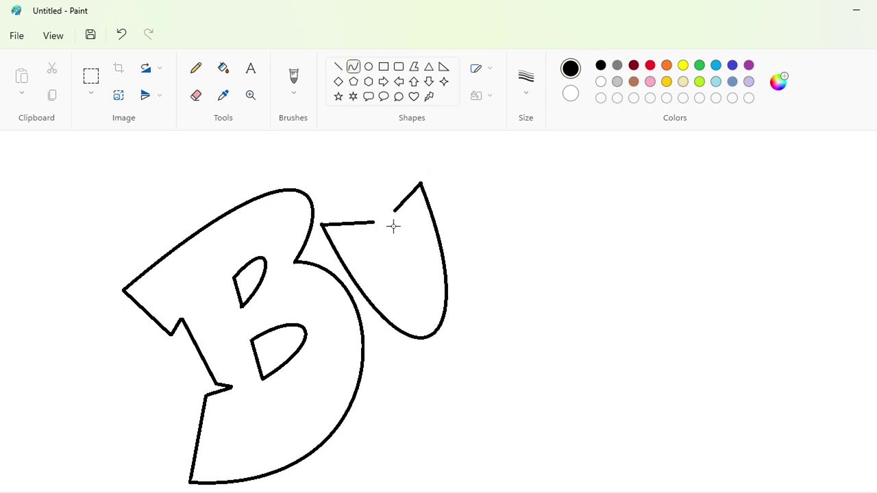
mouse_move(375, 222)
mouse_down()
mouse_move(394, 211)
mouse_move(417, 319)
mouse_move(435, 317)
mouse_up()
key(ctrl+z)
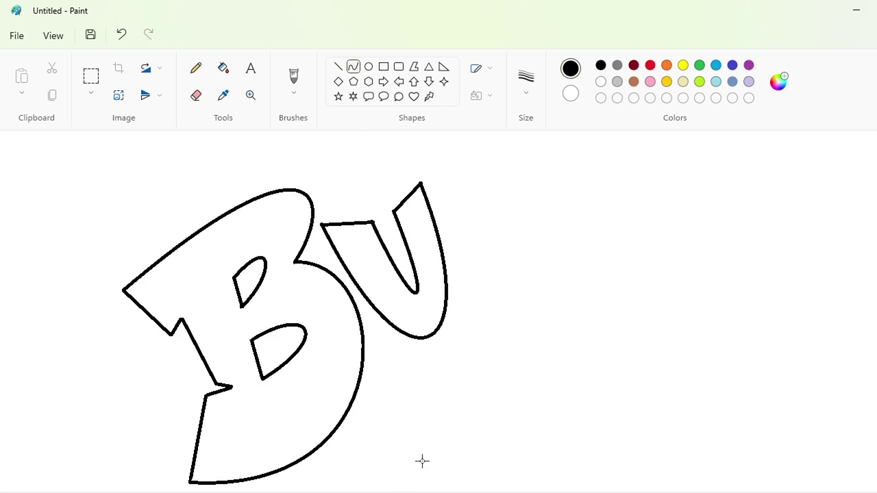
Step: Outline the stem of a letter b right of the u with curved sides and a short straight top edge
scroll(479, 384, up, 3)
scroll(479, 384, right, 3)
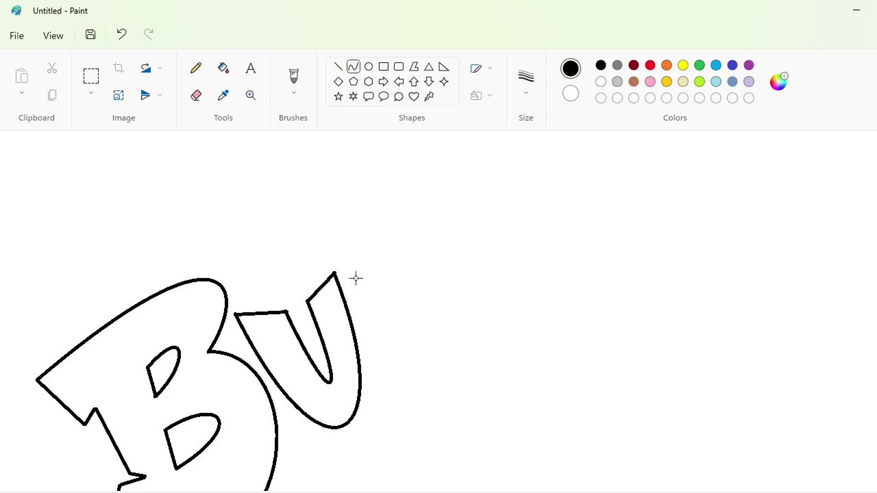
drag(385, 387, 339, 202)
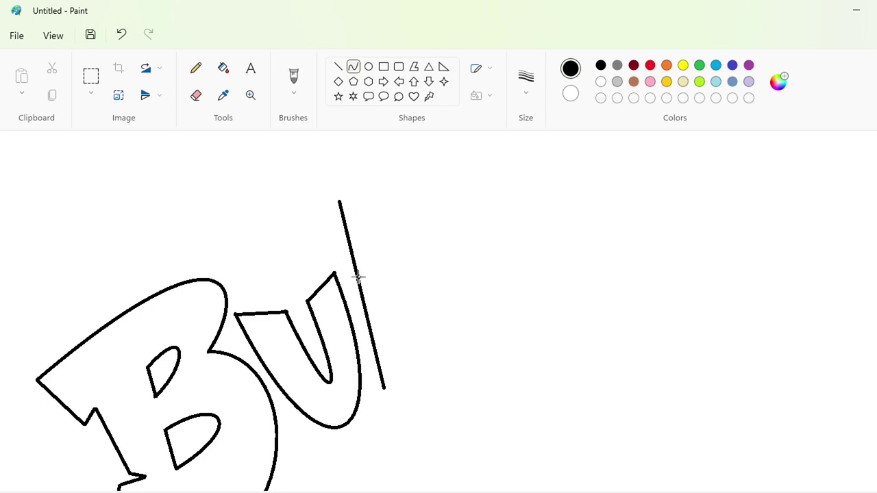
drag(358, 278, 343, 277)
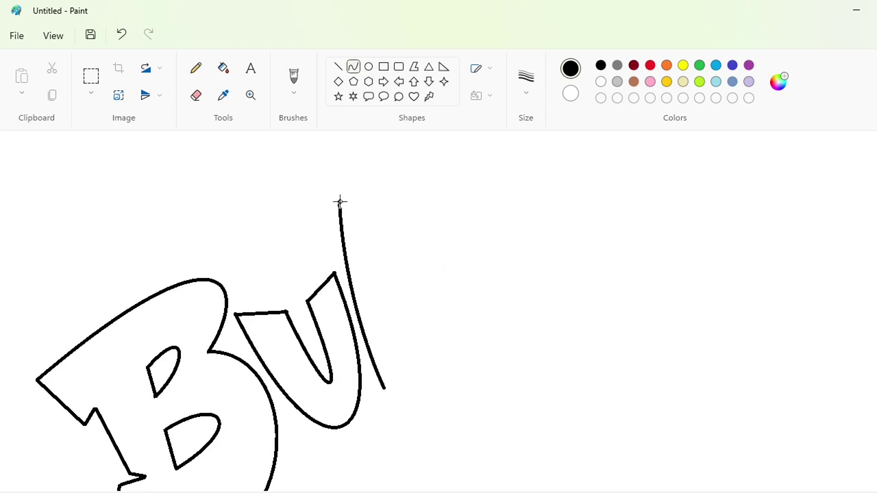
click(338, 66)
mouse_move(339, 203)
mouse_down()
mouse_move(383, 204)
mouse_move(393, 339)
mouse_move(397, 314)
mouse_up()
click(352, 66)
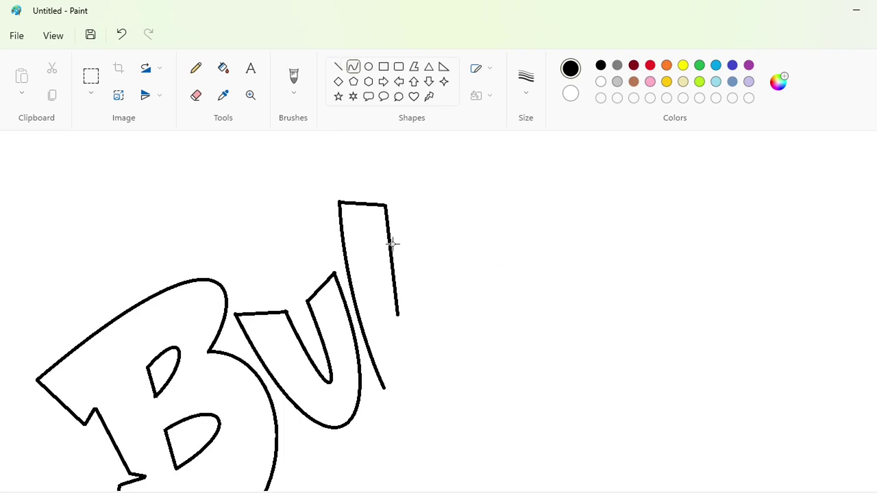
drag(393, 243, 388, 307)
Step: Draw the first b's bowl and its small inner counter with curves attached to the stem
drag(388, 260, 384, 388)
mouse_move(400, 319)
mouse_down()
mouse_move(411, 281)
mouse_move(468, 261)
mouse_up()
drag(469, 291, 467, 337)
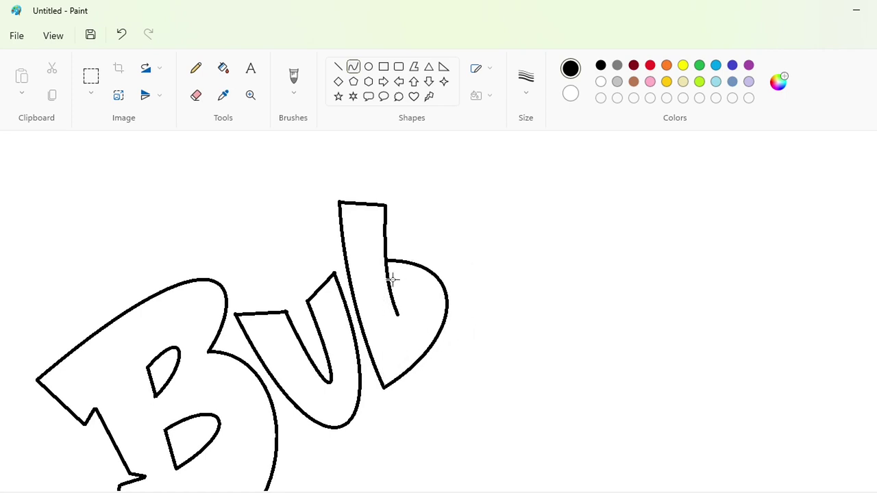
drag(391, 287, 422, 311)
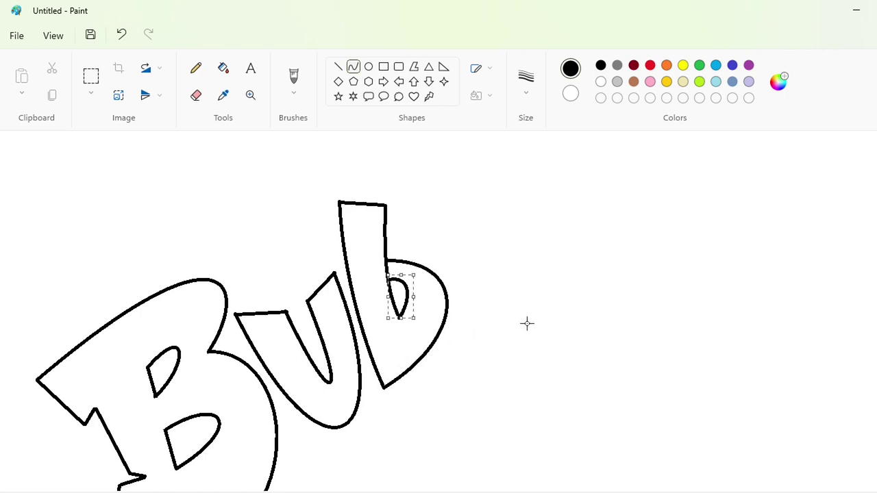
Step: Erase in white the stem segment between the first b's bowl joint and counter, keeping the corner closed in black
click(337, 67)
click(601, 82)
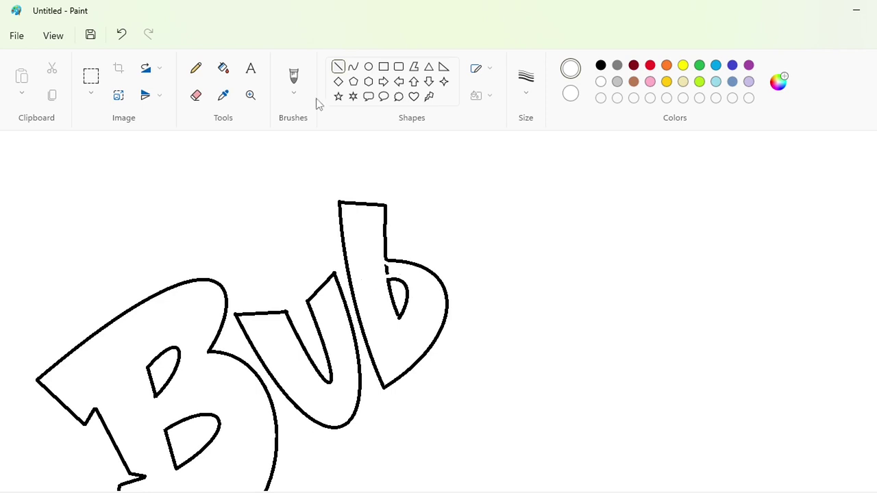
click(223, 68)
click(386, 270)
click(338, 67)
click(601, 66)
click(601, 82)
Step: Draw the second b's slightly curved left stem edge and straight top edge in black, right of the first b
click(823, 492)
click(870, 492)
drag(411, 492, 570, 492)
scroll(570, 416, up, 3)
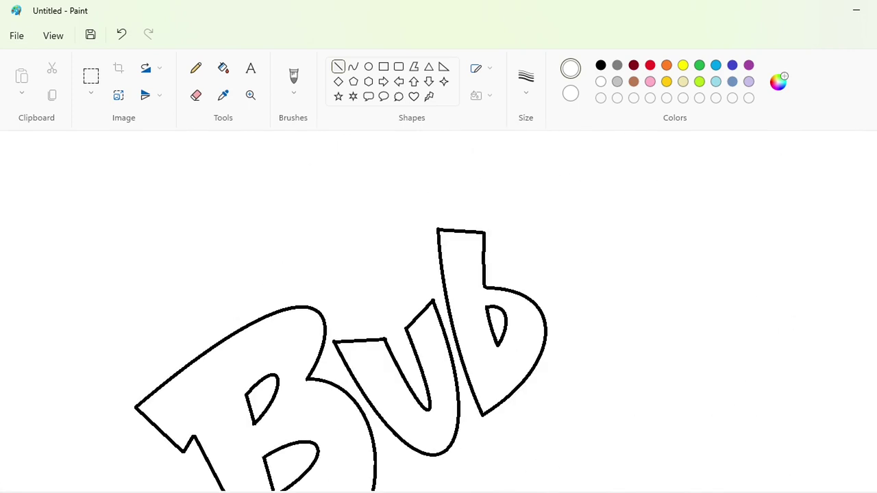
drag(499, 492, 532, 492)
click(353, 66)
click(601, 65)
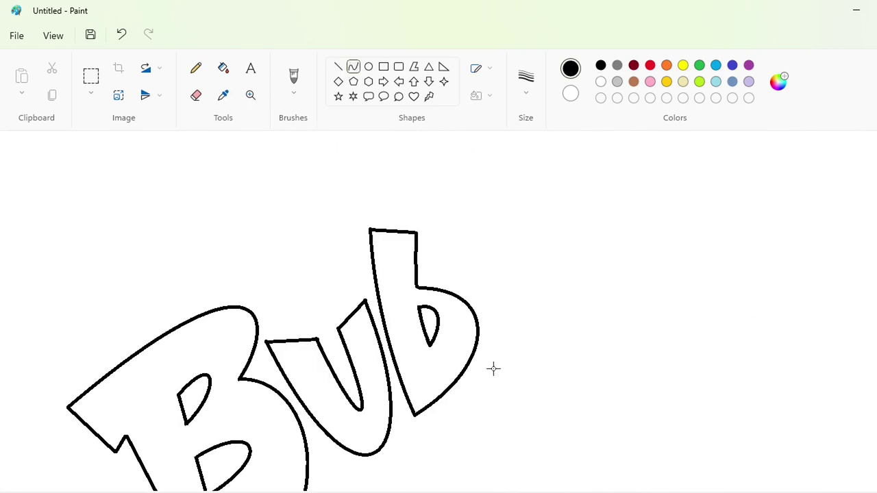
drag(499, 380, 475, 216)
click(480, 294)
click(470, 267)
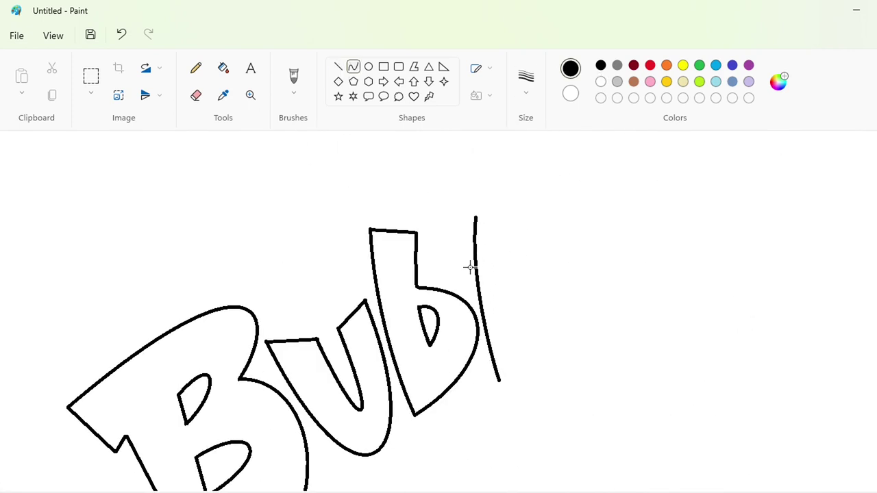
click(338, 67)
mouse_move(475, 217)
mouse_down()
mouse_move(517, 227)
mouse_move(510, 351)
mouse_move(513, 292)
mouse_move(548, 323)
mouse_move(525, 368)
mouse_move(499, 381)
mouse_up()
Step: Complete the second b with curves for its inner stem edge, rounded bowl and small counter
click(352, 67)
mouse_move(510, 316)
mouse_down()
mouse_move(564, 287)
mouse_move(592, 336)
mouse_up()
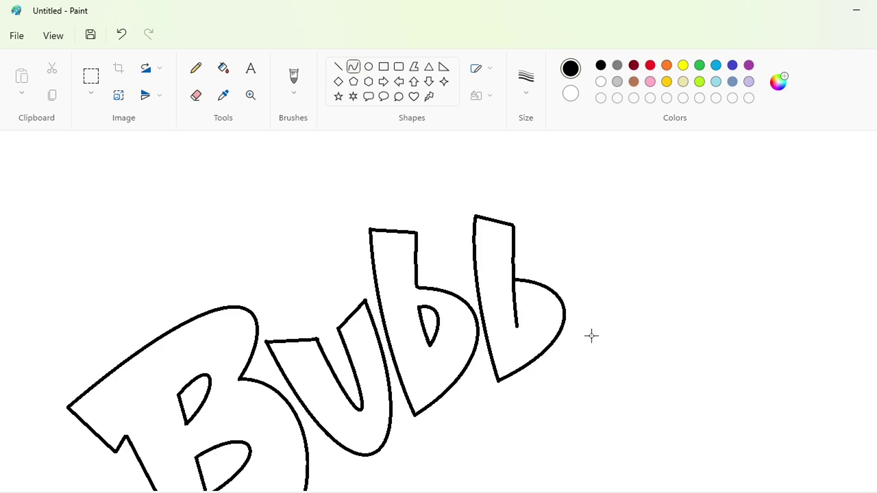
drag(521, 315, 518, 329)
drag(517, 314, 537, 313)
Step: Cut a small notch where the first b's stem meets its bowl, closing it with a short slanted black line
scroll(528, 396, up, 3)
click(339, 67)
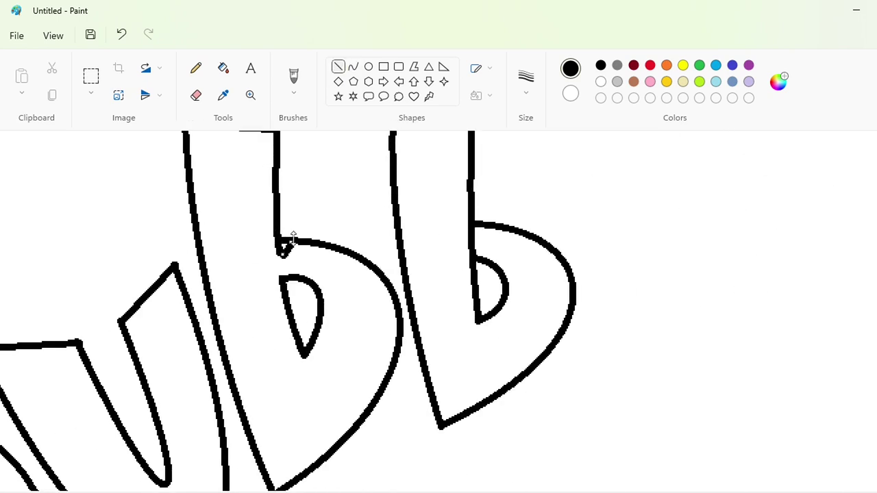
key(ctrl+z)
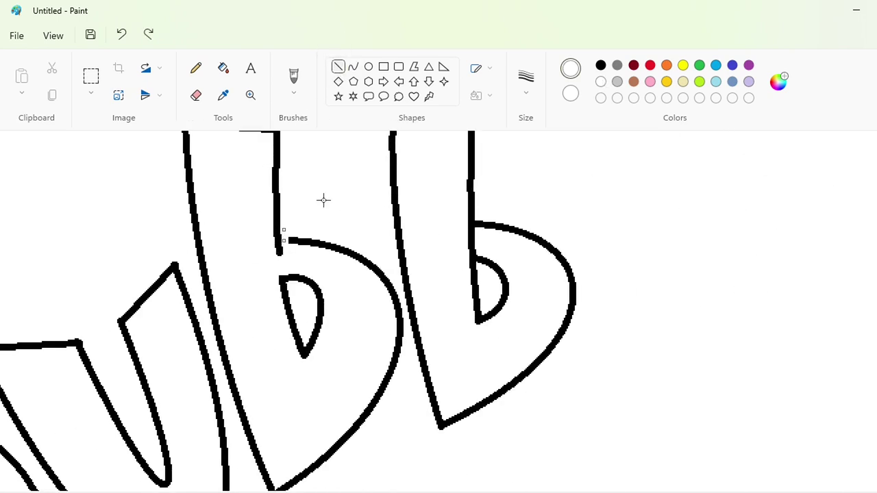
click(601, 65)
drag(290, 240, 280, 257)
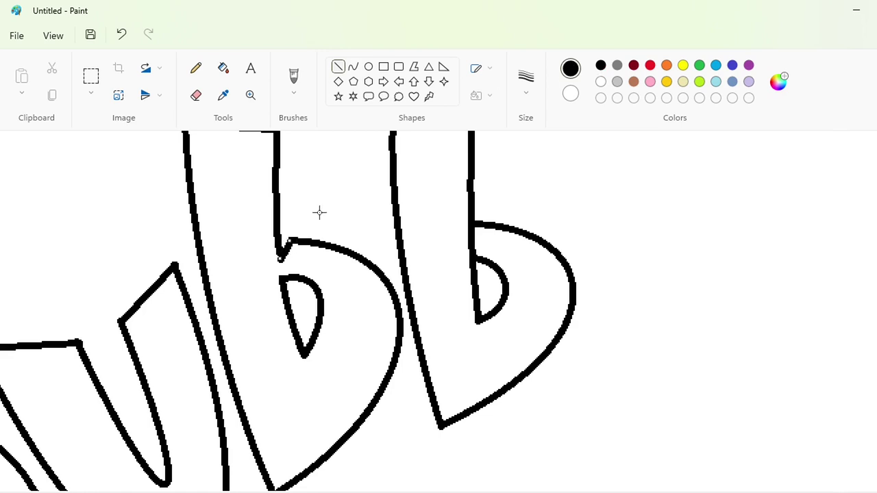
Step: Add a matching black notch at the second b's bowl joint and erase in white the line linking it to the counter
mouse_move(480, 235)
mouse_down()
mouse_move(478, 214)
mouse_move(475, 244)
mouse_move(454, 252)
mouse_up()
click(601, 82)
click(601, 66)
click(601, 82)
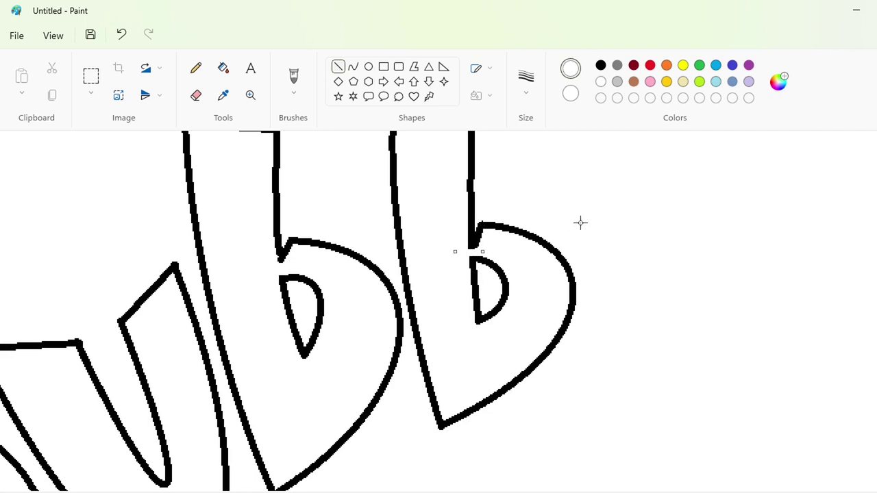
scroll(599, 261, up, 3)
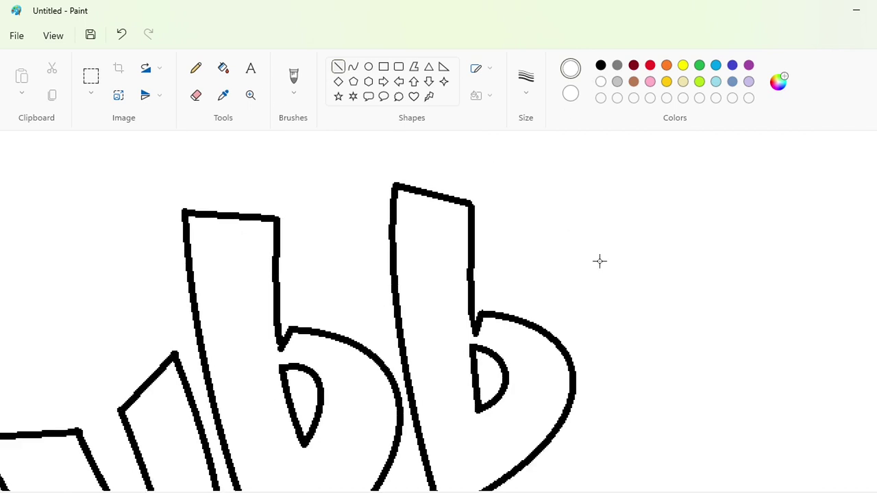
scroll(600, 261, down, 3)
Step: Touch up the first b's stem edge beside the notch with a short black line
click(600, 66)
drag(273, 246, 275, 236)
click(341, 199)
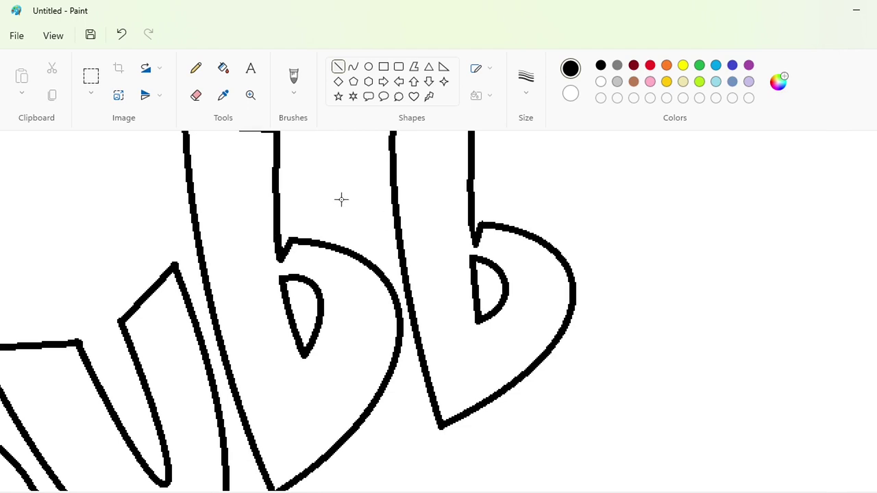
Step: Draw a black upright oval beside the second b as the bowl of the a
scroll(521, 464, down, 2)
scroll(518, 452, left, 3)
scroll(518, 442, up, 2)
scroll(518, 444, down, 2)
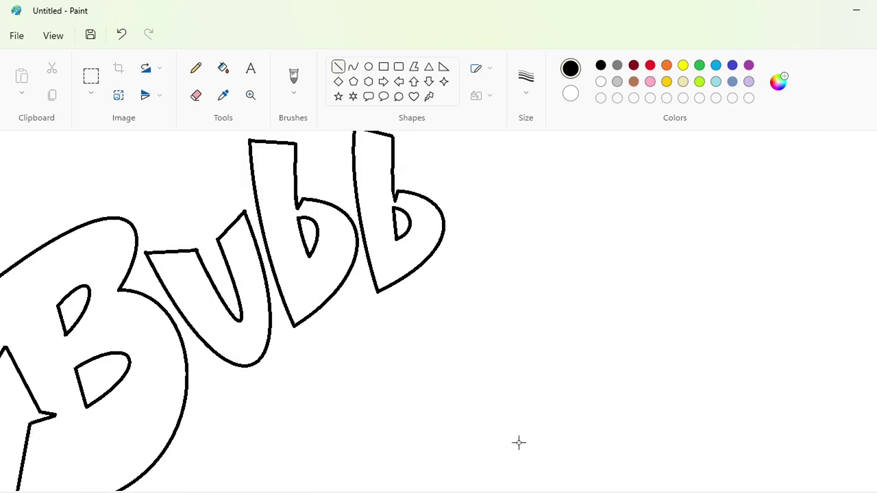
scroll(307, 184, up, 3)
click(369, 66)
drag(450, 276, 516, 362)
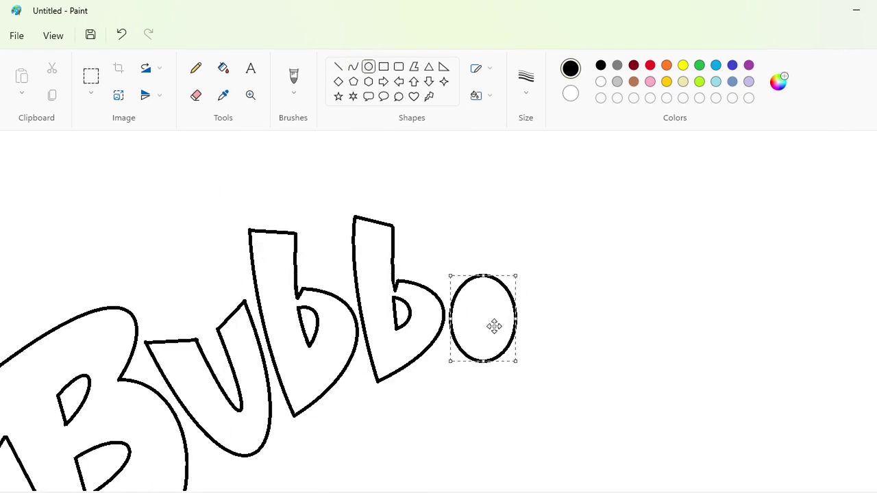
Step: Draw a small black oval inside the a's bowl as its counter and nudge it into place
click(541, 323)
drag(485, 307, 503, 334)
key(Left)
key(Left)
key(Left)
key(Left)
key(Left)
key(Left)
key(Up)
key(Up)
key(Up)
key(Up)
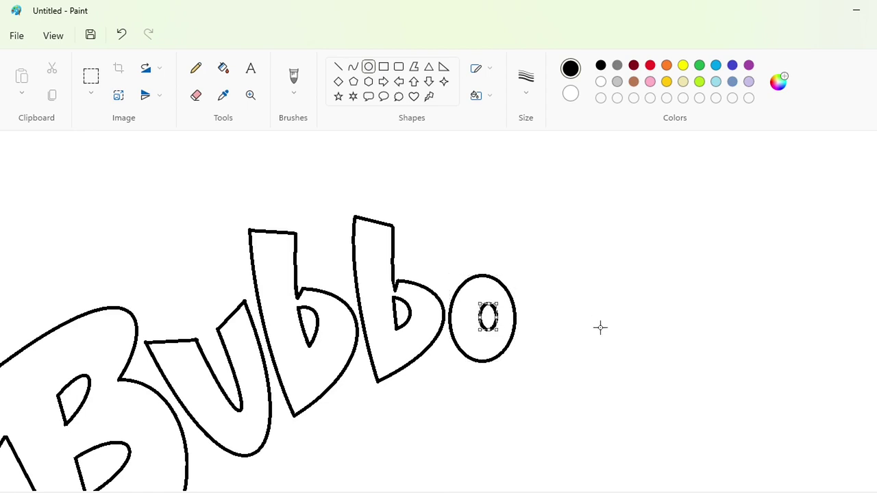
click(601, 327)
Step: Draw the a's hooked arm and outer stem around its bowl with a short slanted line and black curves
click(338, 67)
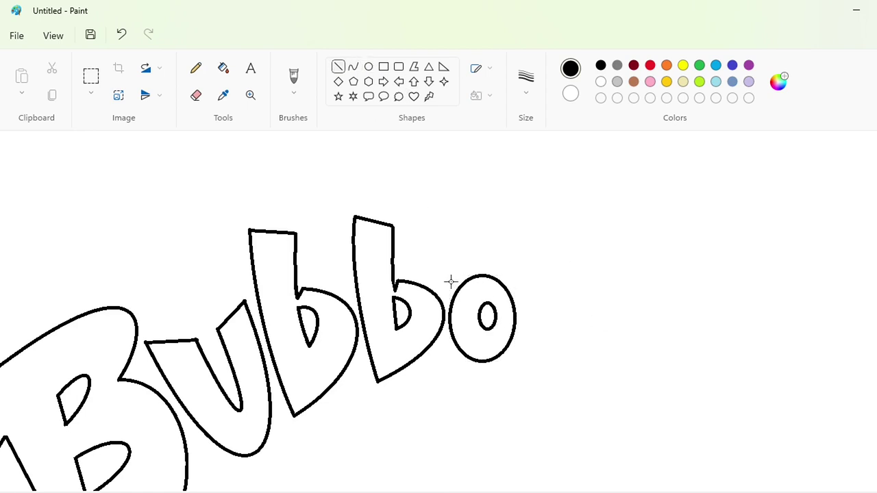
mouse_move(451, 283)
mouse_down()
mouse_move(433, 257)
mouse_move(505, 275)
mouse_move(521, 353)
mouse_up()
click(353, 66)
drag(486, 299, 478, 204)
drag(511, 265, 529, 279)
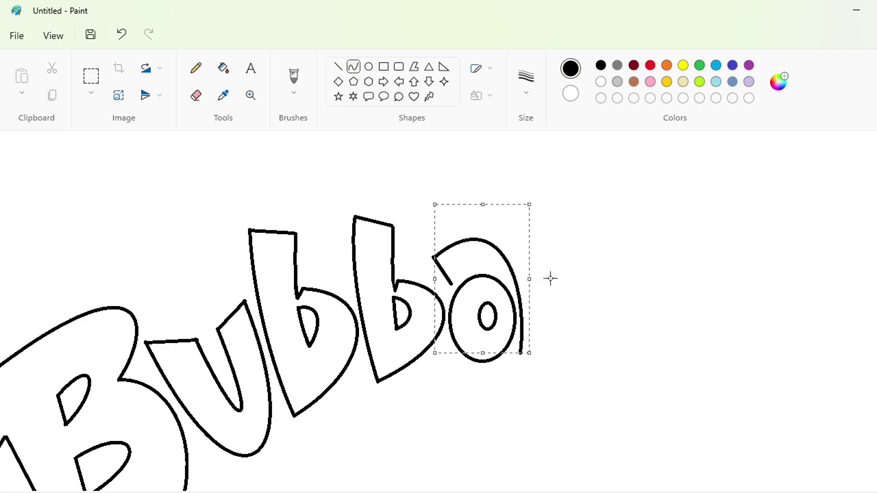
click(550, 279)
mouse_move(459, 278)
mouse_down()
mouse_move(489, 274)
mouse_move(473, 257)
mouse_up()
click(599, 269)
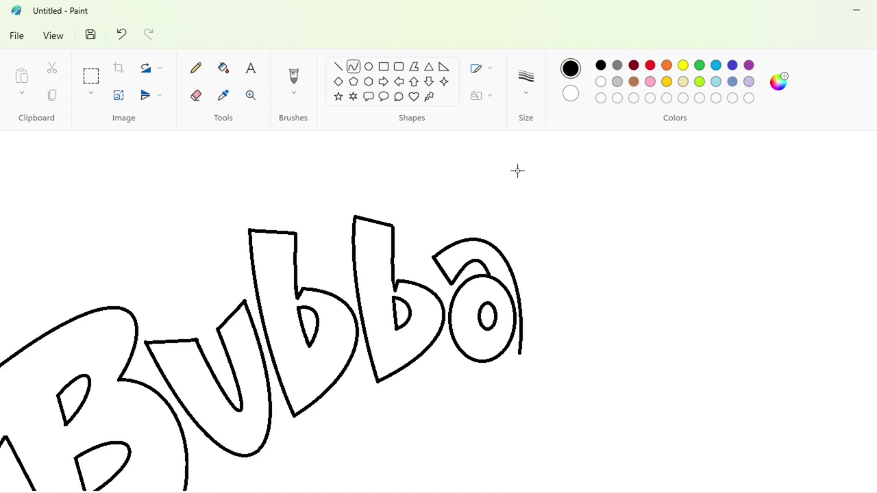
Step: Close the a's foot with short black lines and erase in white the bowl outline overlapping its stem
click(338, 67)
drag(500, 361, 520, 355)
click(600, 82)
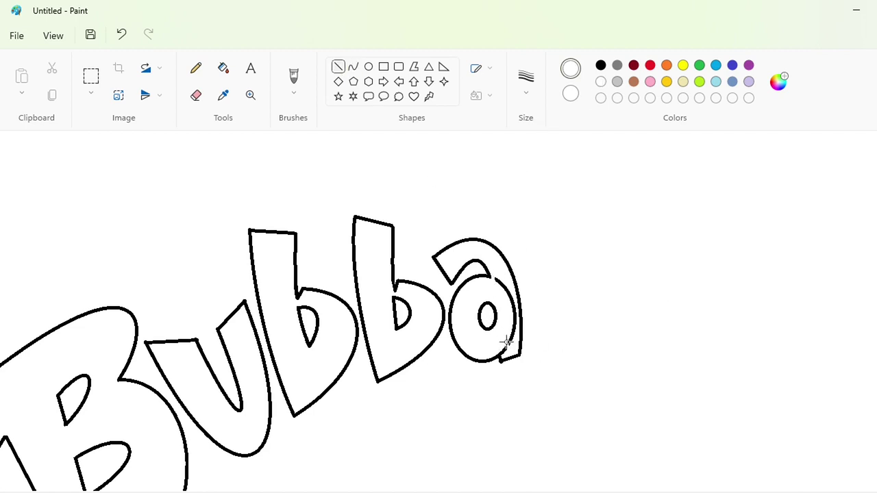
click(223, 68)
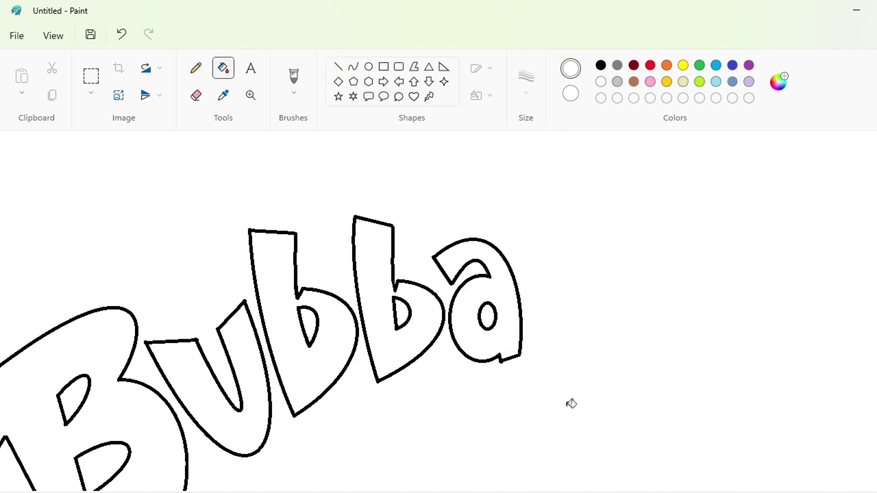
Step: Draw the l after the a as a tall four-sided outline with black straight lines and slanted ends
click(338, 67)
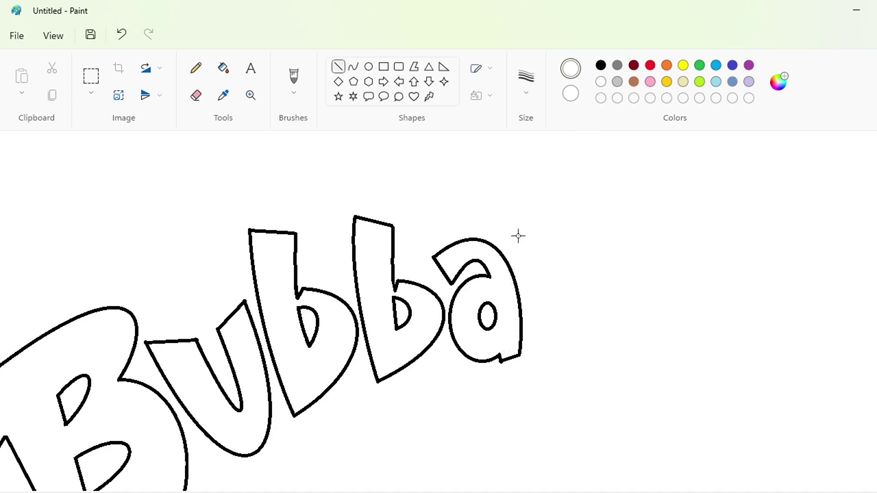
drag(512, 212, 532, 357)
click(601, 65)
drag(521, 291, 525, 291)
drag(536, 358, 538, 361)
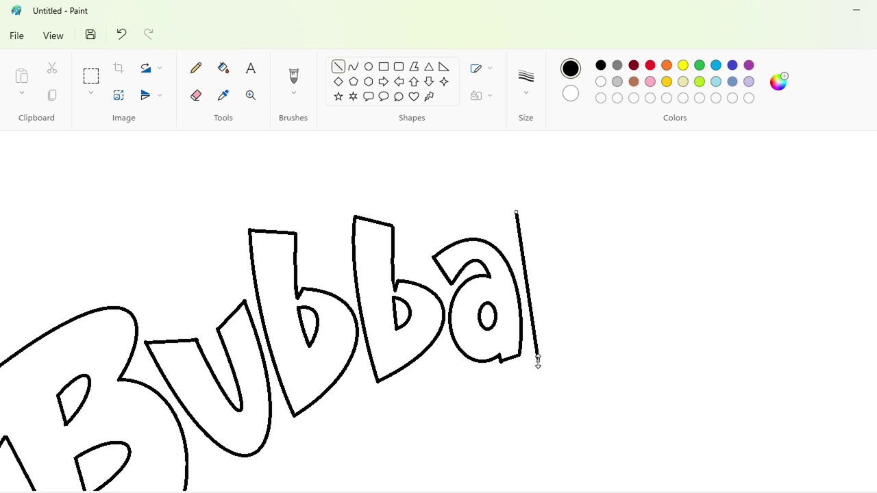
key(Left)
mouse_move(513, 205)
mouse_down()
mouse_move(565, 223)
mouse_move(560, 349)
mouse_move(569, 337)
mouse_move(555, 363)
mouse_move(534, 363)
mouse_up()
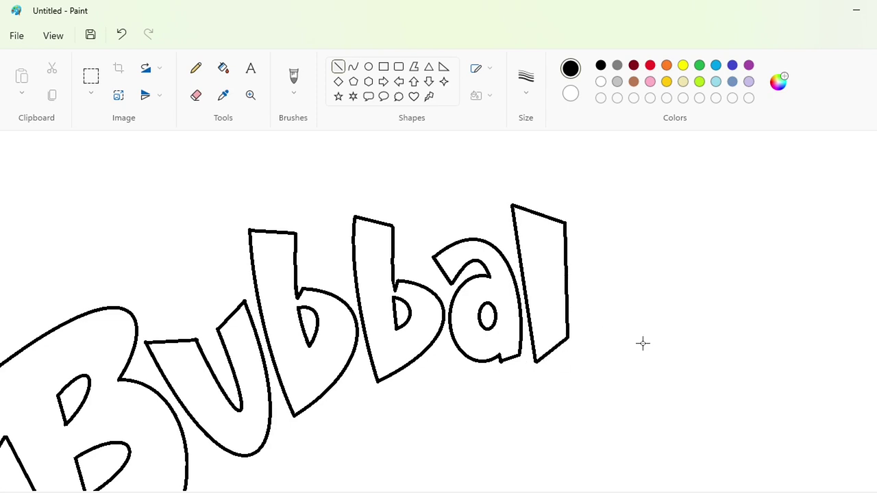
Step: Draw two tall black ovals after the l for the double o, placing the second slightly lower
click(368, 66)
drag(575, 255, 638, 351)
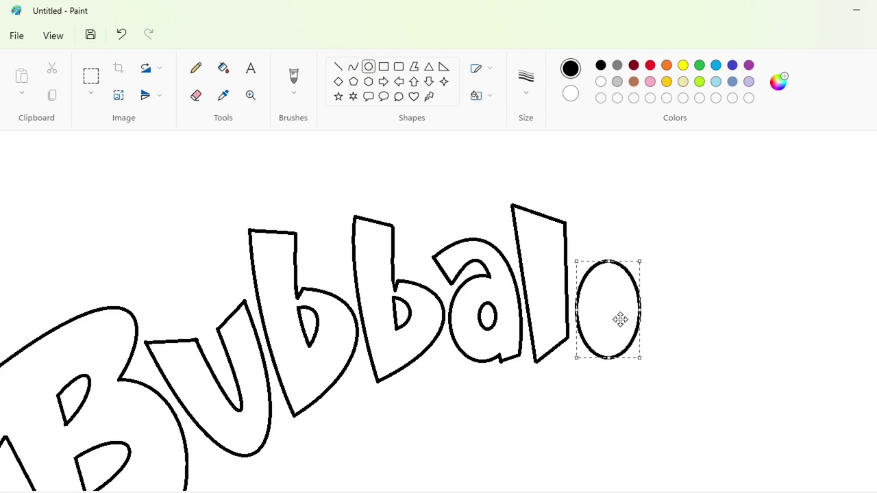
drag(656, 286, 716, 383)
drag(690, 346, 679, 333)
scroll(679, 333, down, 1)
scroll(565, 417, up, 2)
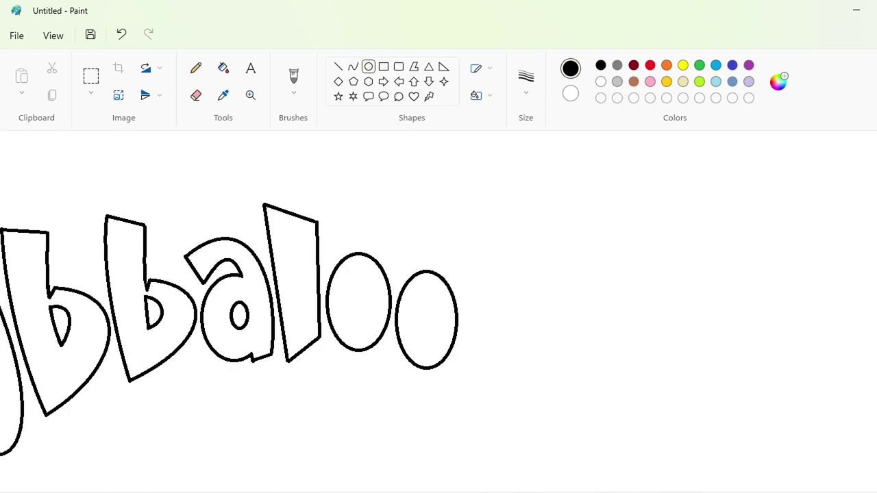
Step: Draw a narrow black oval inside each o as its counter, set slightly above and right of centre
drag(405, 335, 433, 402)
drag(415, 369, 413, 344)
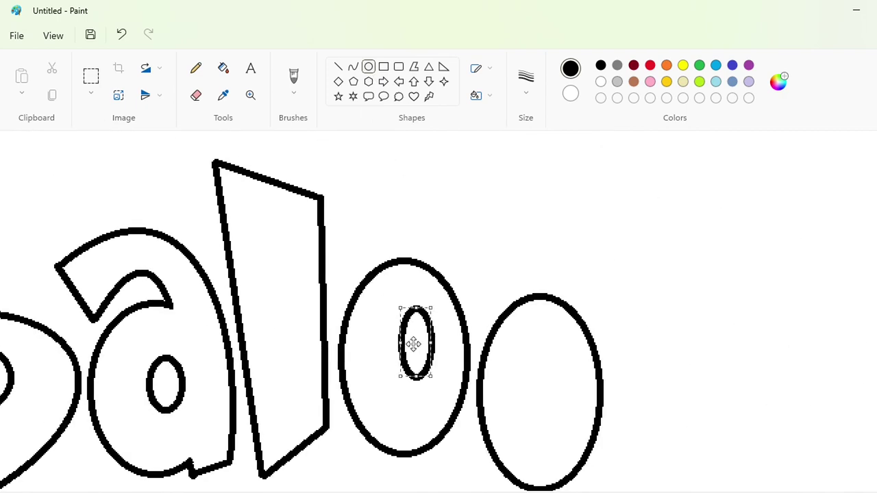
mouse_move(547, 344)
mouse_down()
mouse_move(571, 415)
mouse_move(555, 383)
mouse_up()
click(661, 367)
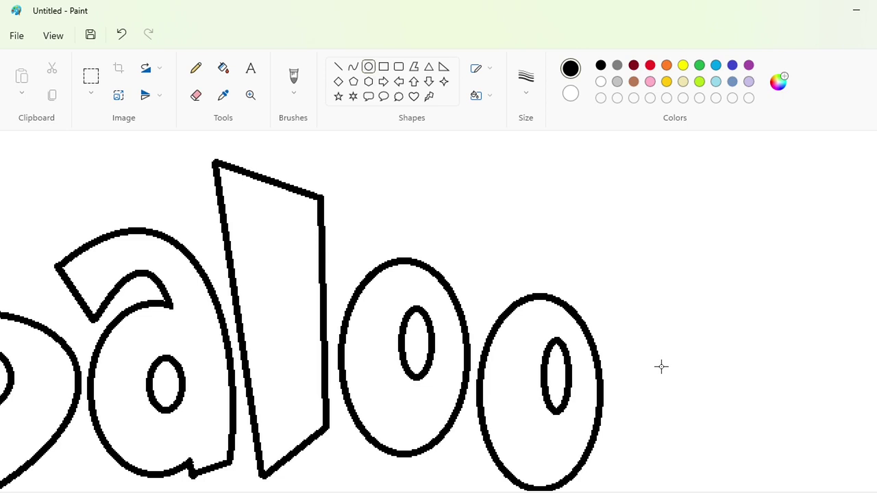
Step: Cut a V-shaped notch into the top of each o with black lines and erase the outline across it
click(338, 67)
mouse_move(403, 260)
mouse_down()
mouse_move(420, 292)
mouse_move(429, 269)
mouse_up()
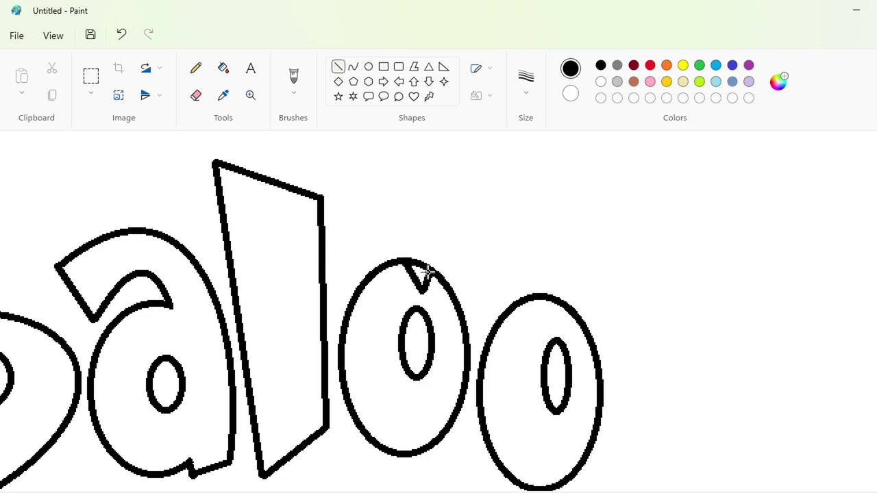
mouse_move(557, 312)
mouse_down()
mouse_move(574, 321)
mouse_move(536, 272)
mouse_move(568, 292)
mouse_up()
click(599, 82)
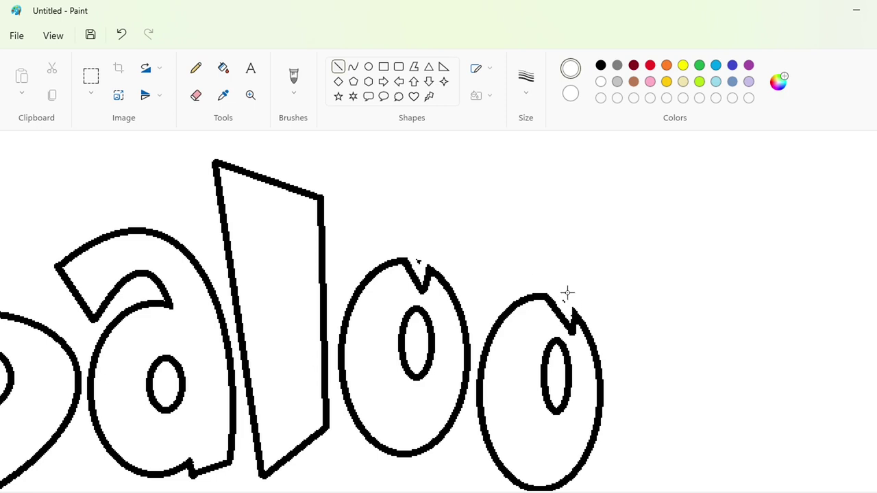
click(196, 96)
scroll(789, 458, down, 2)
scroll(789, 458, down, 3)
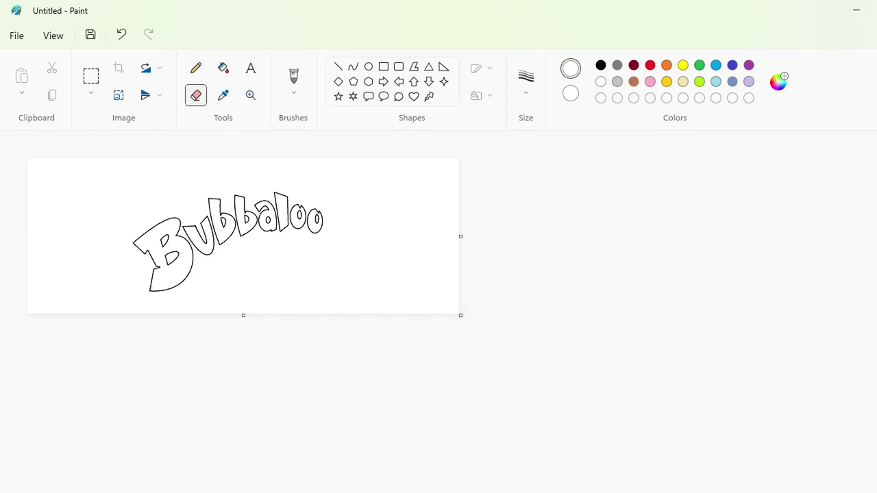
Step: Fill all the letters of Bubbaloo with black, leaving their counters white
scroll(789, 458, up, 2)
click(222, 68)
click(601, 65)
click(343, 377)
click(400, 312)
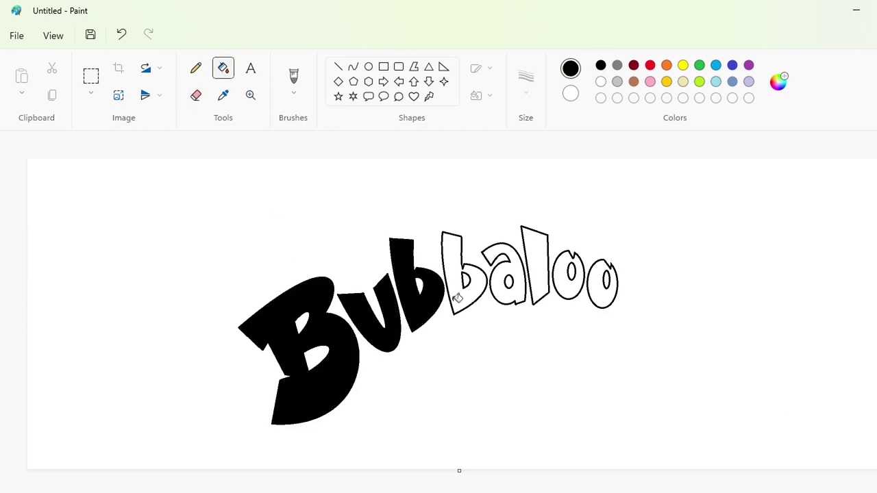
click(473, 288)
click(538, 270)
click(597, 300)
Step: Draw a short purple line up from the lower corner of the B's upper arm, undoing the straight edge drawn after it
scroll(328, 336, up, 1)
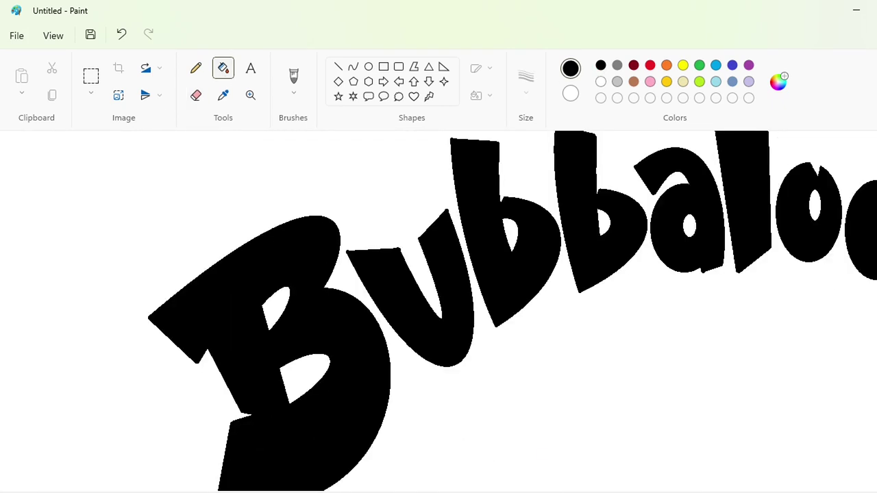
scroll(328, 336, down, 1)
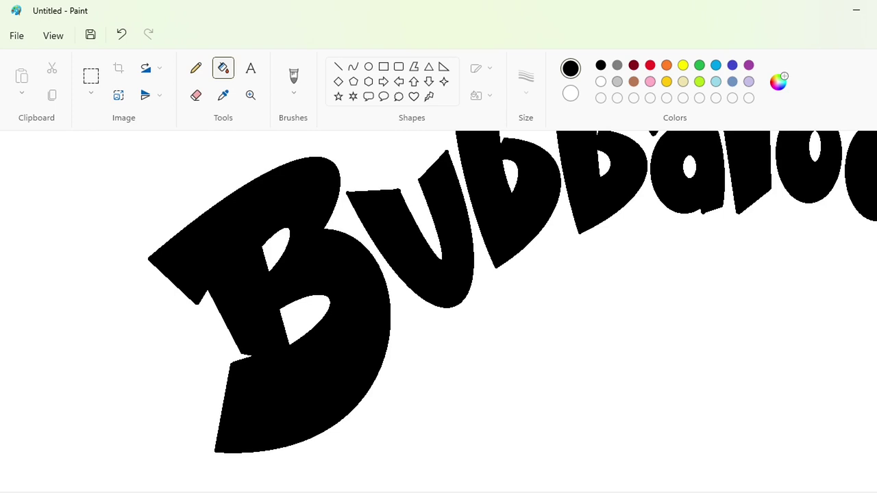
click(337, 67)
click(749, 65)
drag(196, 302, 188, 261)
drag(196, 294, 260, 229)
key(ctrl+z)
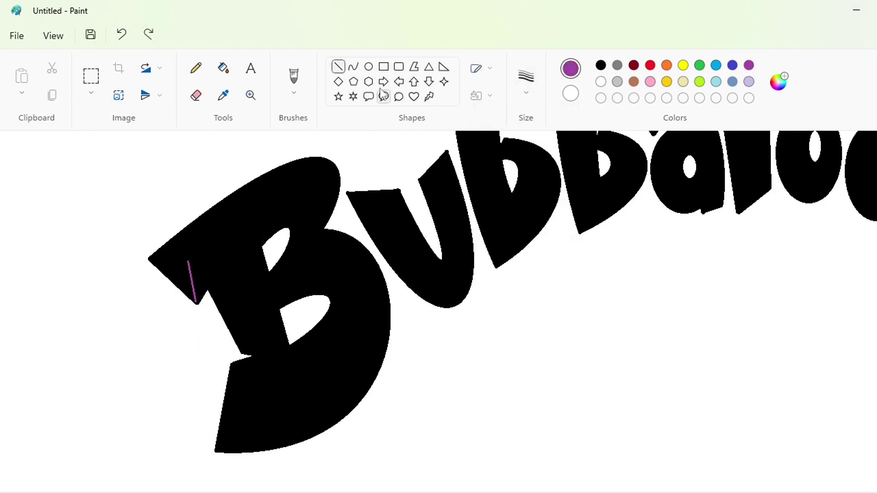
Step: Complete the highlight along the B's upper arm with two purple curves meeting in a point and fill it purple
click(353, 66)
drag(196, 302, 298, 201)
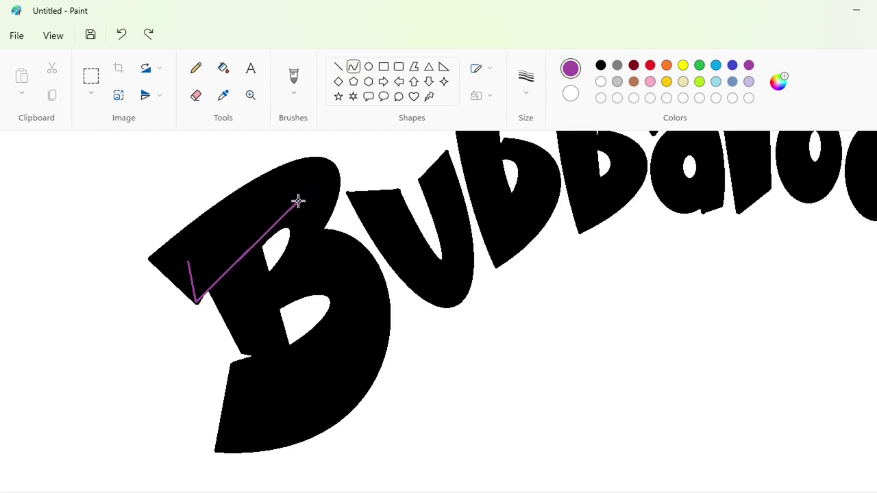
drag(230, 268, 239, 207)
click(247, 231)
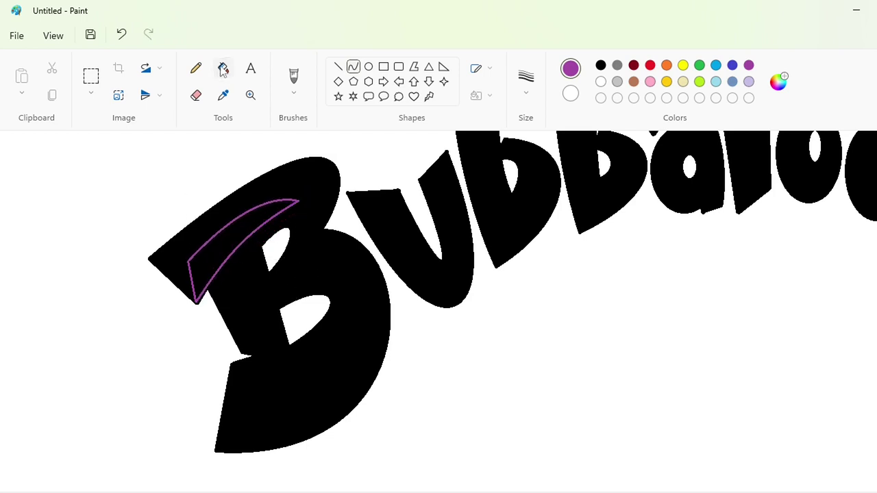
click(223, 68)
click(233, 235)
Step: Outline a slanted four-sided highlight along the B's stem beside the counters and fill it purple
click(338, 66)
drag(261, 248, 286, 346)
drag(261, 250, 248, 272)
drag(286, 347, 269, 336)
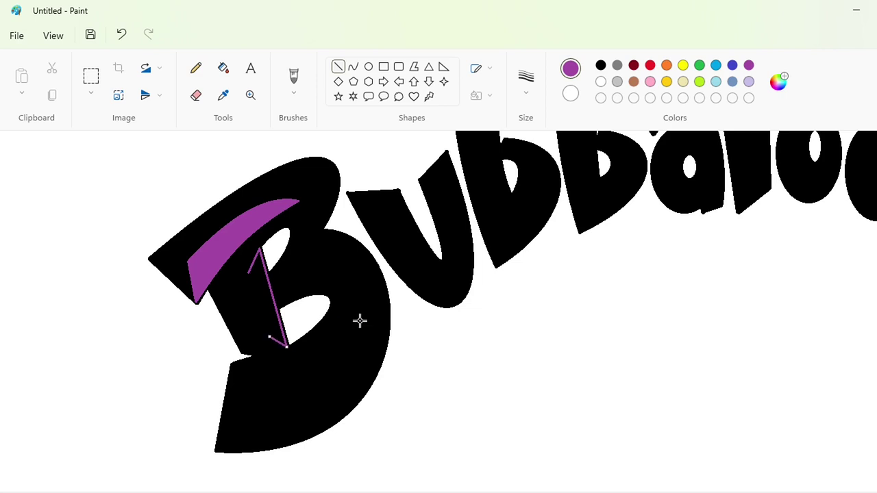
drag(248, 272, 267, 335)
click(224, 67)
click(267, 302)
Step: Draw the B's lower highlight edge with short purple lines at the bottom tip and a curve following the bowl
click(338, 66)
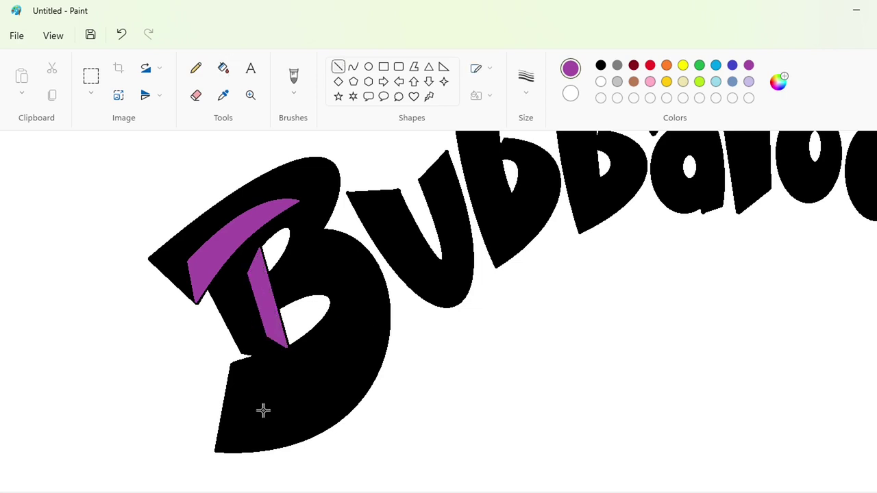
drag(222, 446, 244, 412)
drag(235, 452, 236, 452)
click(288, 418)
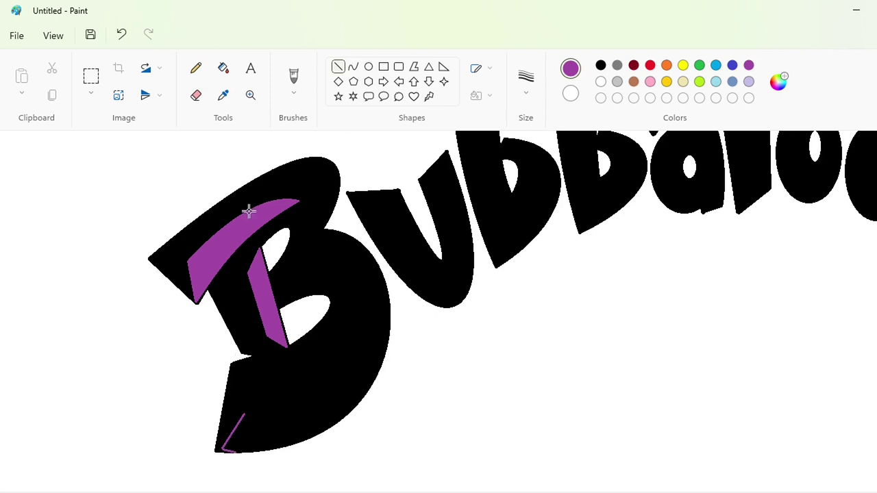
click(353, 66)
drag(335, 328, 324, 251)
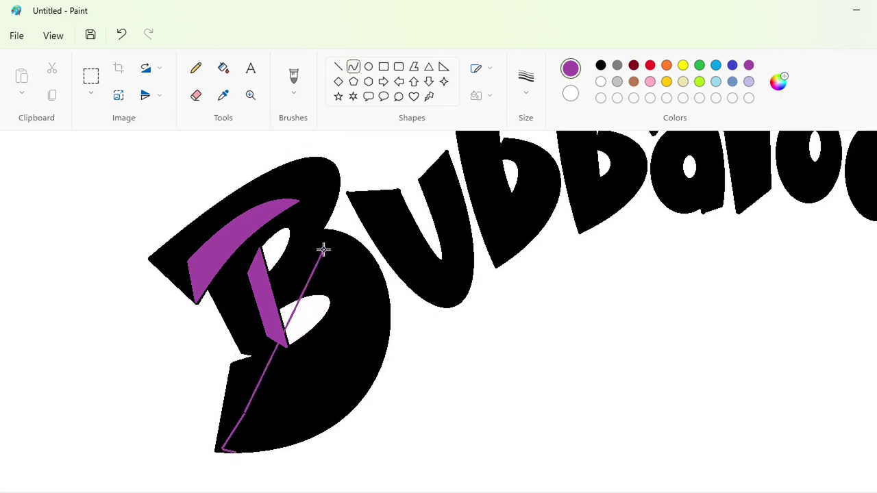
drag(268, 377, 347, 403)
drag(337, 305, 389, 295)
click(477, 322)
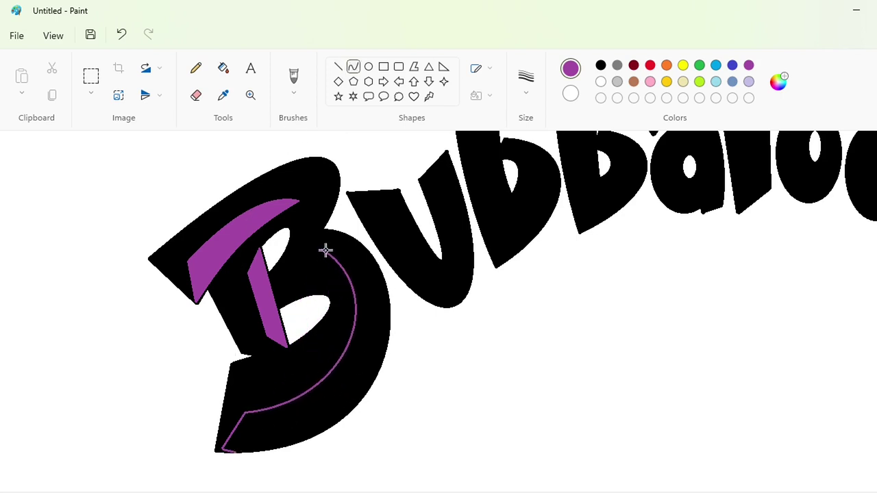
Step: Close the B's lower bowl highlight with a purple outer curve and fill it purple
drag(324, 251, 386, 343)
mouse_move(346, 268)
mouse_down()
mouse_move(349, 258)
mouse_move(389, 277)
mouse_up()
click(223, 68)
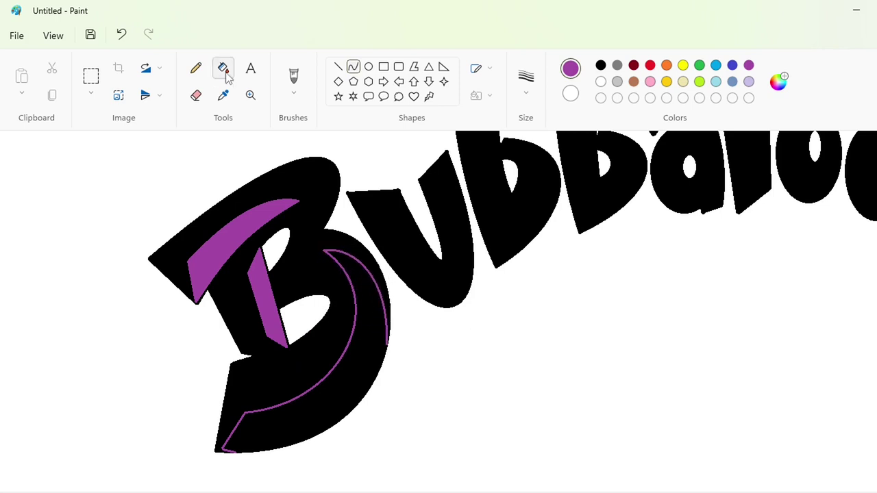
click(376, 307)
Step: Outline a curved highlight along the inner edge of the u's first stroke and fill it purple
scroll(493, 416, up, 3)
scroll(493, 416, right, 2)
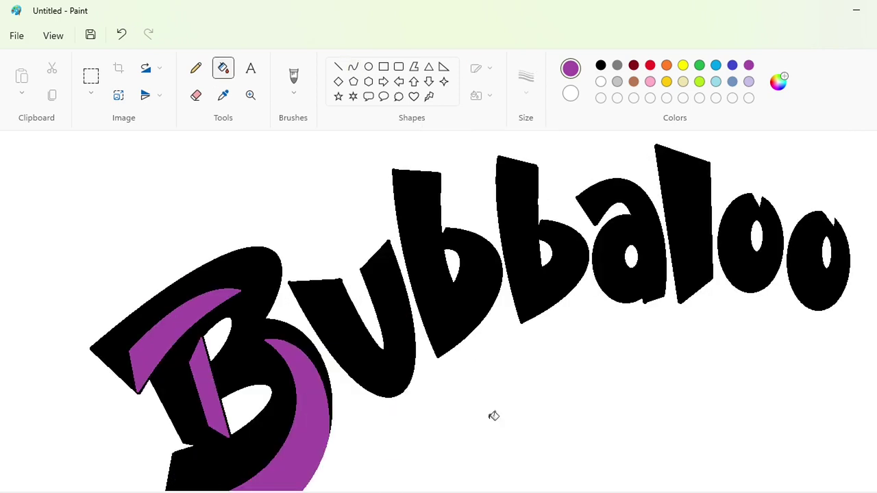
click(338, 67)
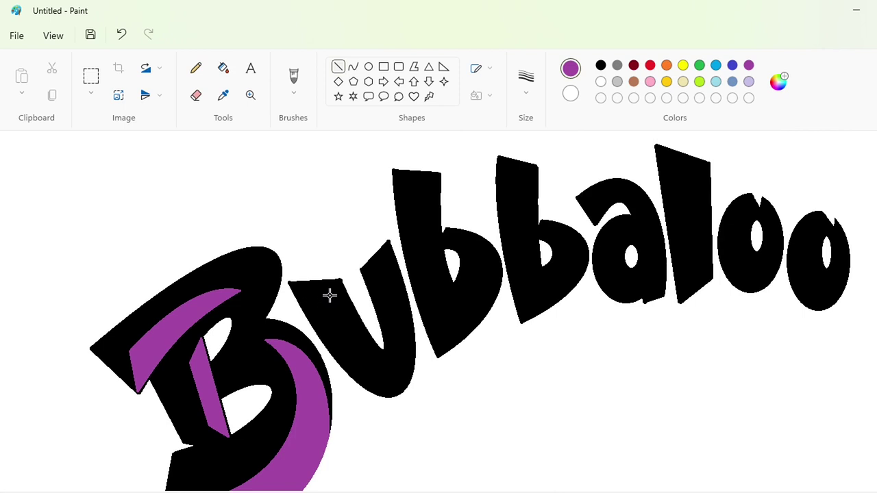
click(352, 66)
mouse_move(323, 296)
mouse_down()
mouse_move(398, 376)
mouse_move(395, 361)
mouse_move(358, 370)
mouse_move(386, 380)
mouse_move(398, 357)
mouse_move(383, 360)
mouse_up()
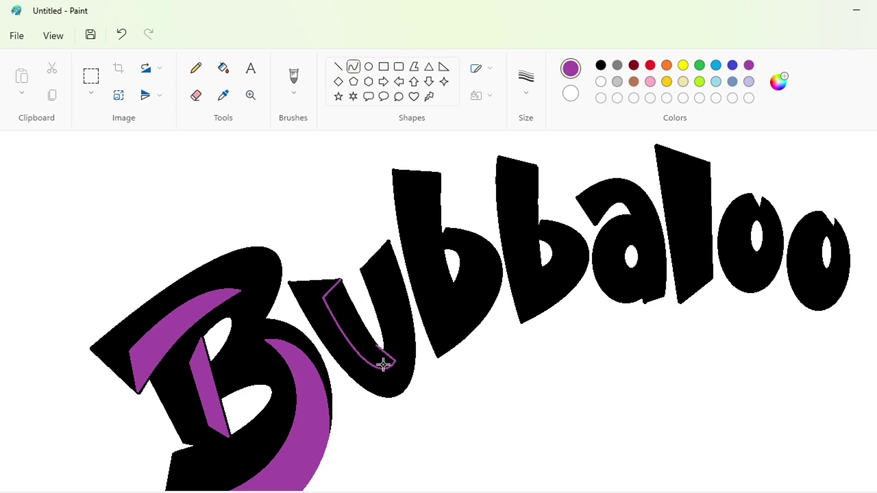
click(223, 68)
click(350, 308)
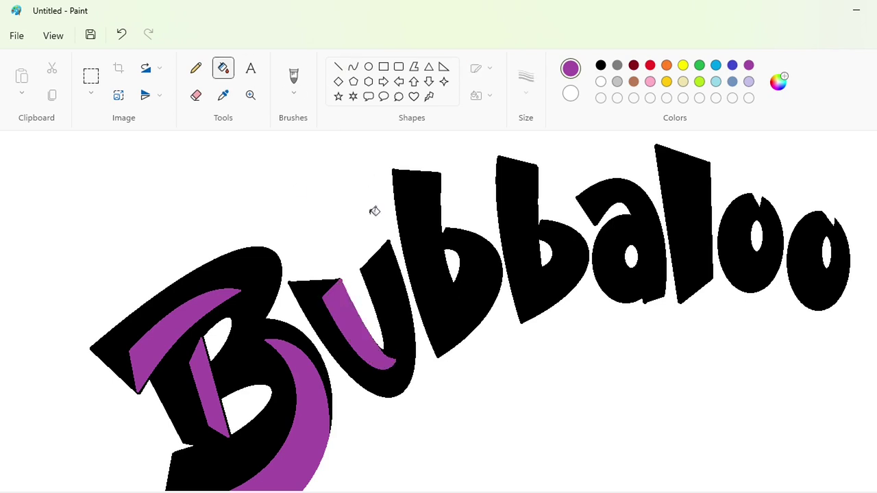
Step: Outline a highlight on the u's second stroke with a short purple line at its tip and a curve down toward the base
click(338, 66)
click(601, 82)
click(353, 67)
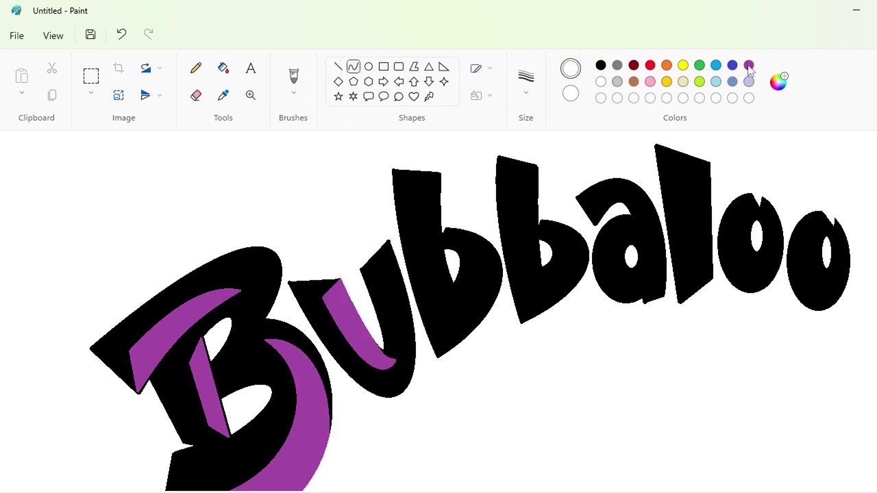
click(749, 66)
click(340, 69)
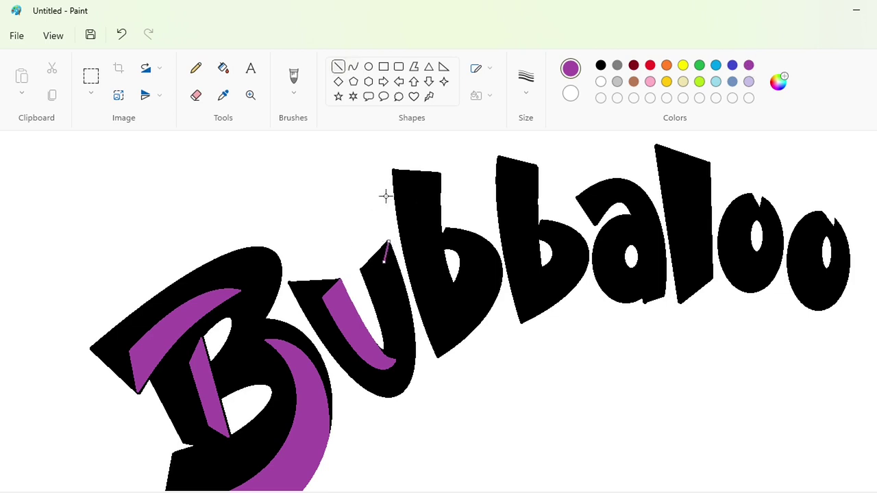
click(353, 66)
drag(388, 241, 410, 375)
drag(391, 287, 400, 294)
click(407, 333)
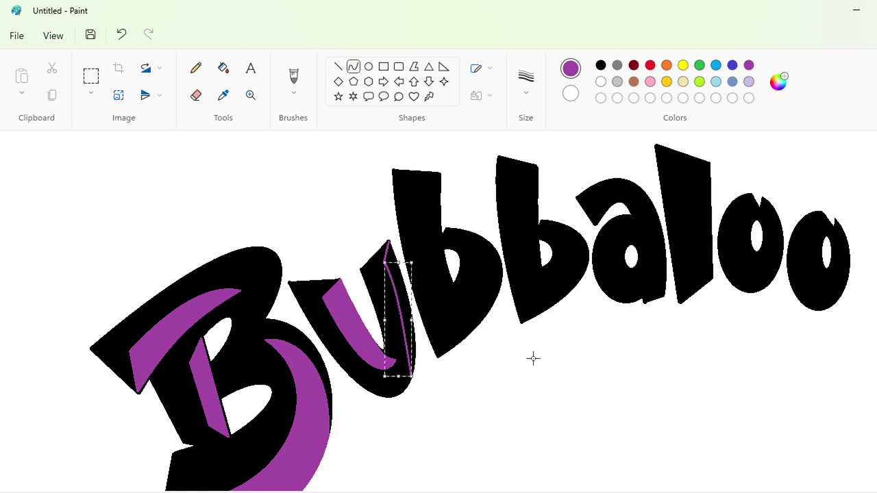
click(533, 358)
Step: Fill the area along the outer edge of the u's second stroke purple
click(224, 68)
click(406, 302)
key(ctrl+z)
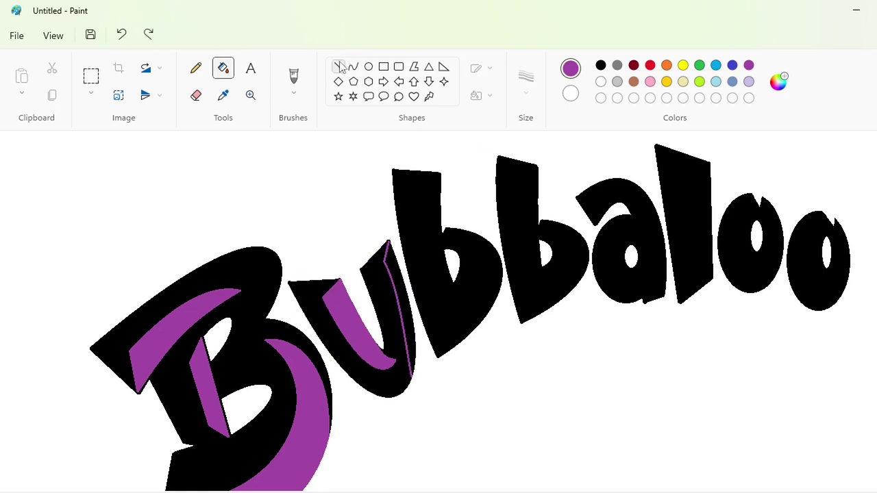
click(407, 302)
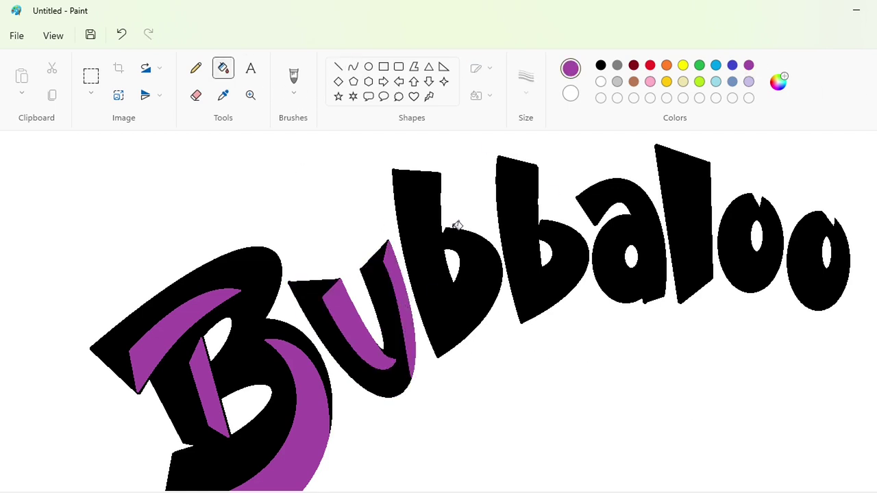
Step: Outline a purple highlight on the first b's stem with a slanted top line, a long curve and a short line up to the counter
click(338, 66)
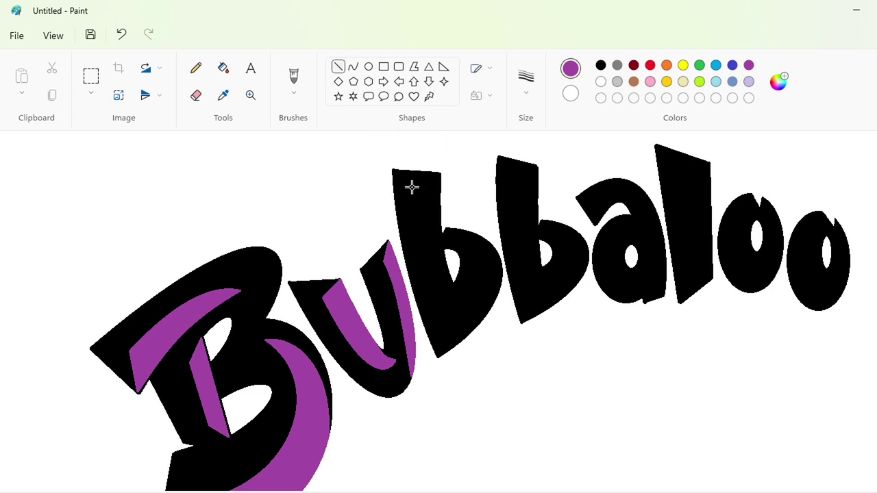
mouse_move(417, 186)
mouse_down()
mouse_move(440, 174)
mouse_move(417, 245)
mouse_move(442, 306)
mouse_up()
click(353, 66)
drag(438, 248, 425, 274)
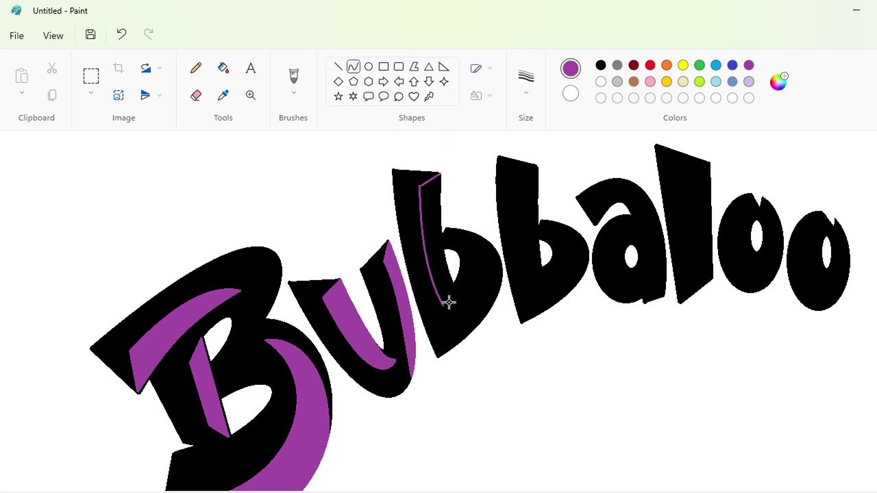
click(338, 66)
drag(444, 307, 451, 281)
Step: Try to fill the highlight on the first b's stem purple
click(223, 68)
click(428, 226)
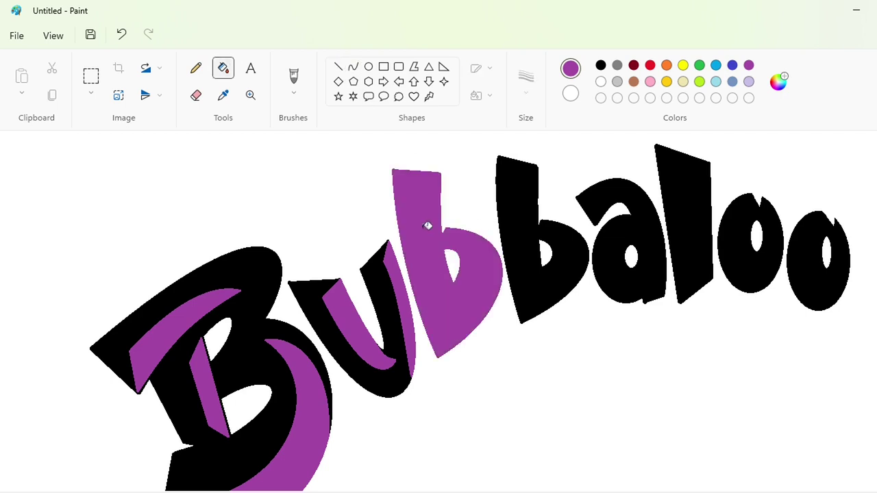
key(ctrl+z)
Step: Close the gap in the first b's stem outline beside the counter and fill the stem highlight purple
click(876, 492)
scroll(683, 407, down, 1)
drag(370, 492, 469, 491)
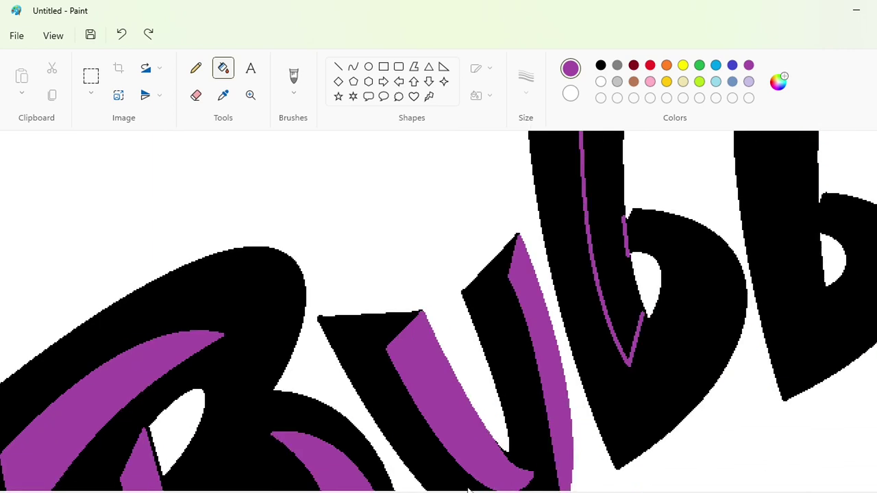
click(196, 68)
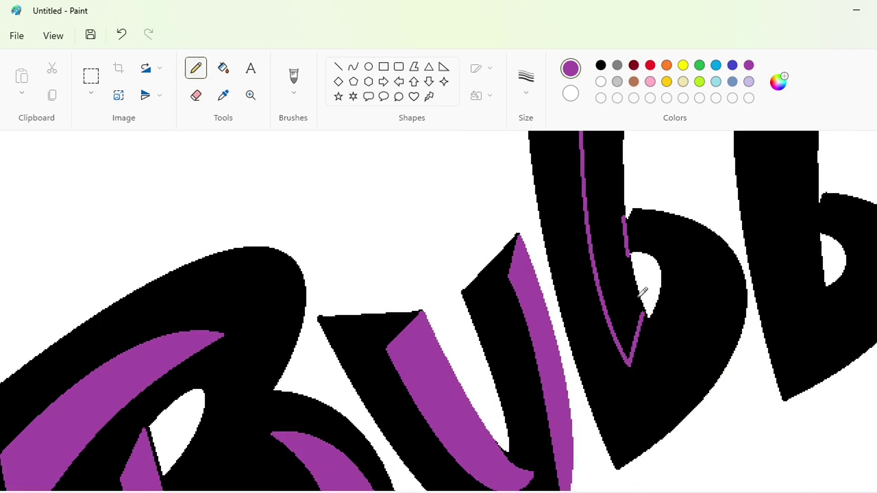
click(224, 68)
click(638, 294)
Step: Draw the inner edge of the first b's bowl highlight with a purple line from the bottom tip and a curve around the counter
drag(394, 491, 494, 491)
click(338, 67)
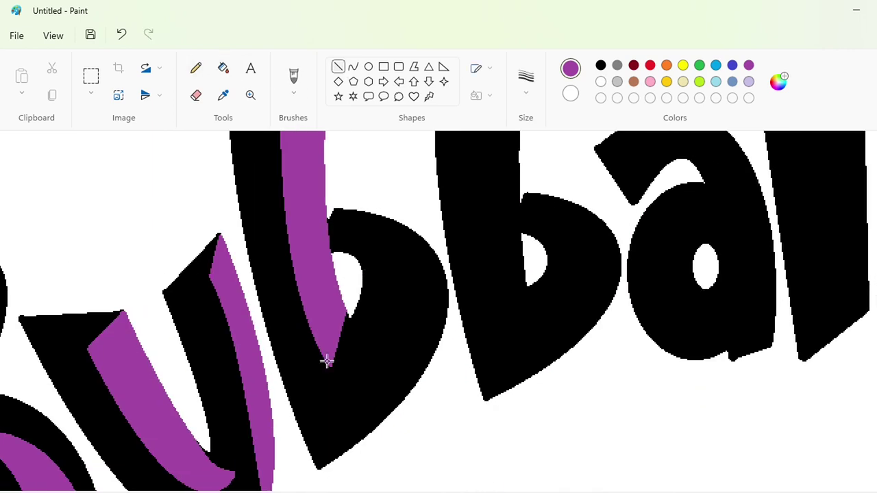
drag(321, 468, 365, 224)
click(354, 67)
drag(367, 305, 426, 295)
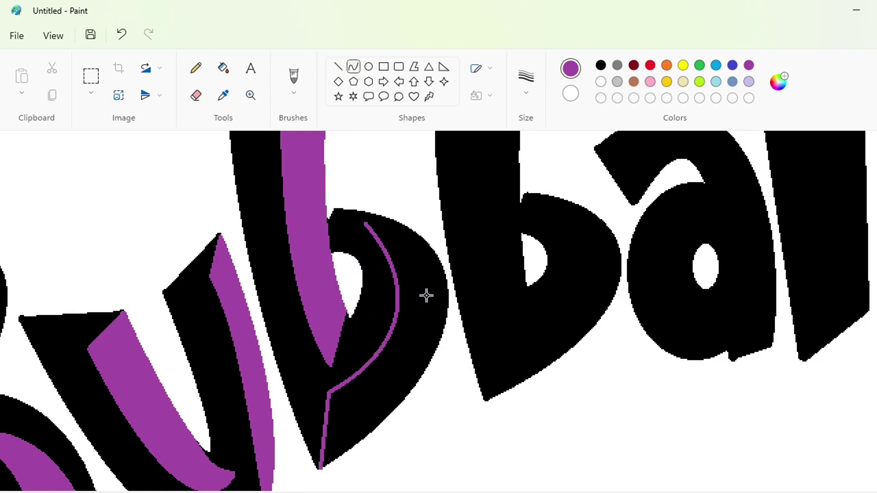
click(427, 296)
Step: Close the first b's bowl highlight with a purple outer curve and fill it purple
mouse_move(365, 224)
mouse_down()
mouse_move(426, 301)
mouse_move(438, 340)
mouse_up()
drag(388, 252, 449, 261)
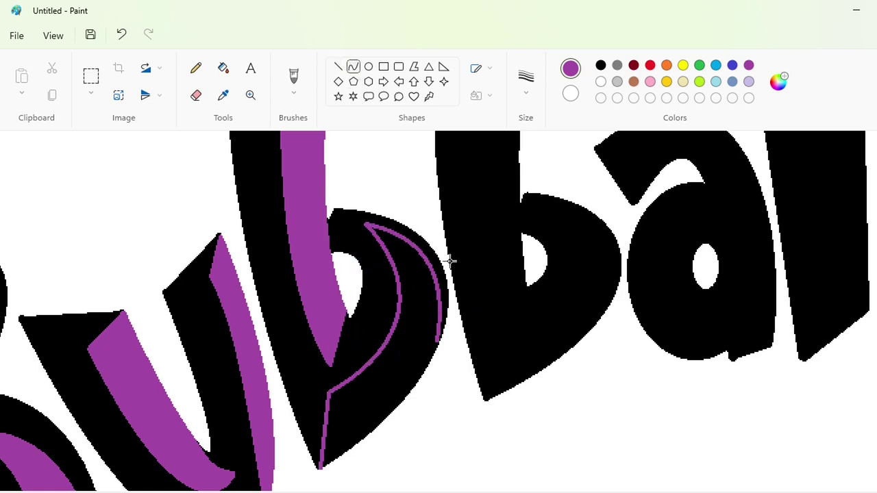
click(449, 260)
click(223, 68)
click(390, 387)
click(196, 73)
Step: Outline a highlight on the second b's stem with a slanted top line, a curve down the stem and a line up to the counter
scroll(392, 314, right, 3)
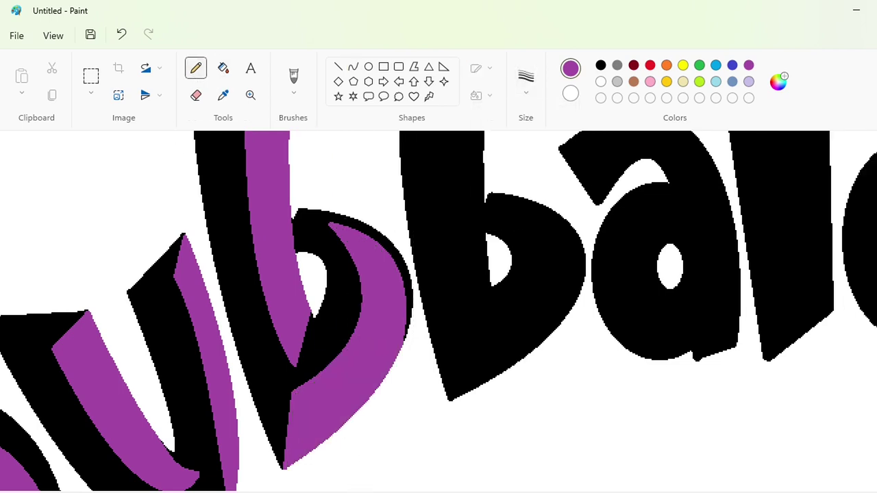
scroll(393, 314, up, 1)
scroll(474, 208, up, 2)
click(338, 67)
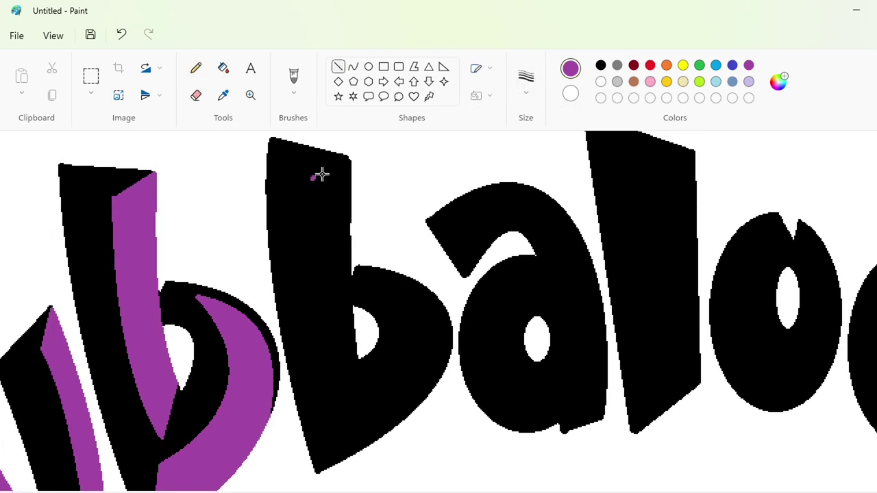
mouse_move(313, 177)
mouse_down()
mouse_move(350, 159)
mouse_move(314, 256)
mouse_move(327, 399)
mouse_up()
click(353, 66)
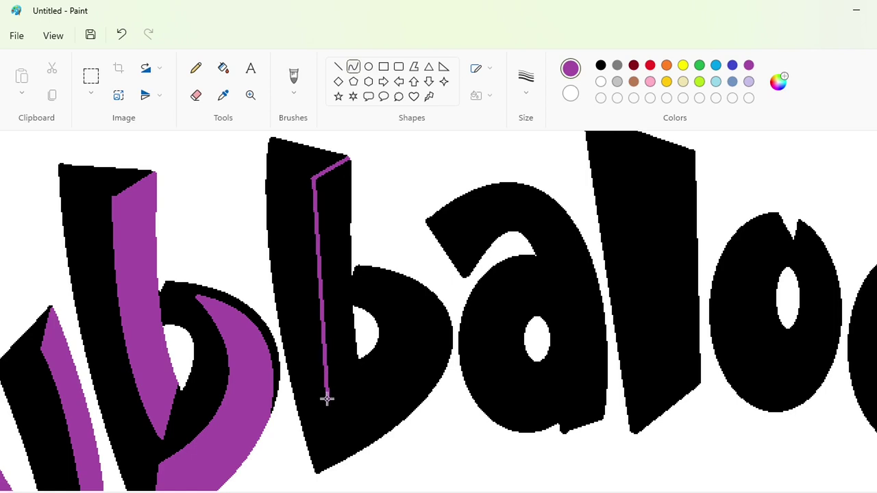
drag(338, 309, 309, 317)
click(337, 66)
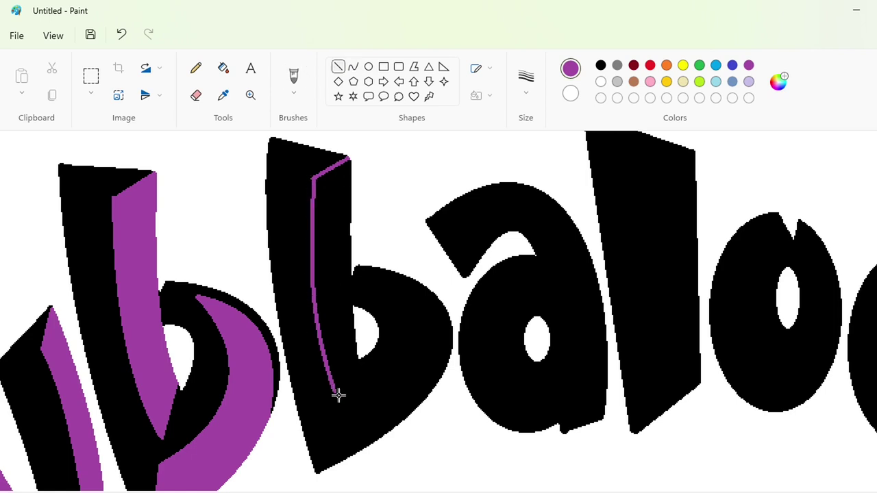
drag(336, 393, 355, 351)
Step: Try to draw a short vertical purple line joining the second b's stem notch to its counter
drag(349, 266, 351, 319)
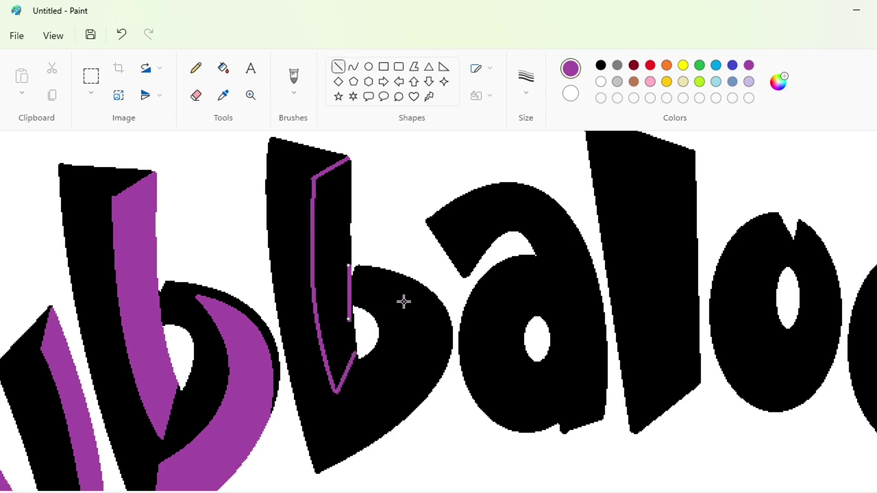
click(404, 302)
key(ctrl+z)
Step: Close the second b's stem outline with a short purple line between notch and counter, nudge it into place, and fill the highlight purple
drag(345, 265, 348, 305)
key(Down)
key(Down)
key(Right)
key(Right)
click(223, 67)
click(333, 274)
Step: Draw the inner edge of the second b's bowl highlight with a purple line from the bottom tip and a curve around the counter
click(338, 67)
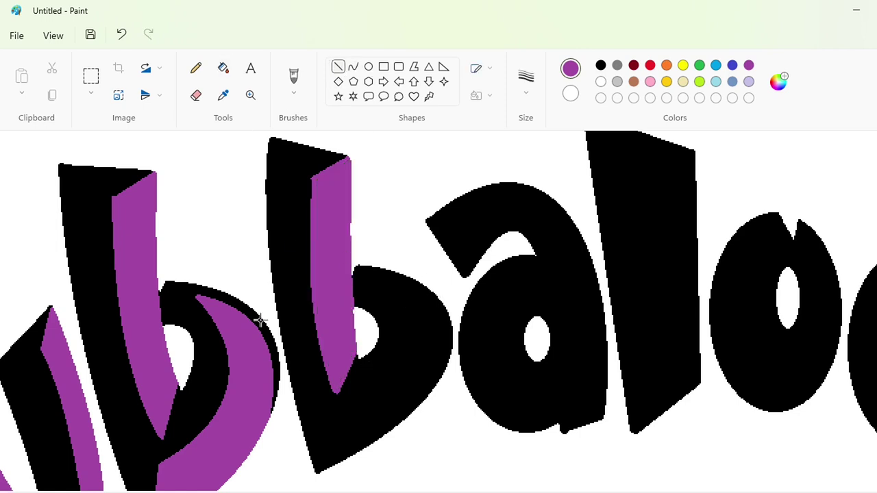
scroll(347, 448, down, 3)
scroll(346, 448, up, 3)
mouse_move(319, 472)
mouse_down()
mouse_move(330, 417)
mouse_move(397, 284)
mouse_up()
click(353, 66)
drag(364, 350, 429, 337)
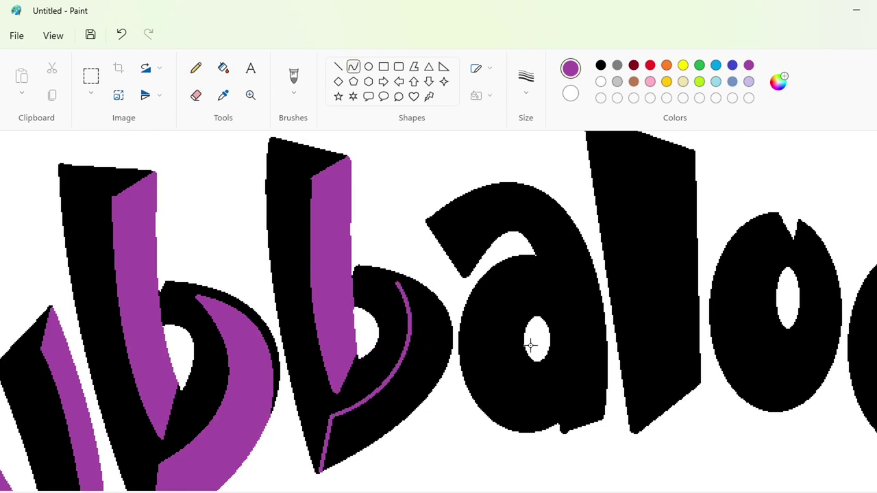
Step: Close the second b's bowl highlight with a purple outer curve and fill it purple
mouse_move(398, 283)
mouse_down()
mouse_move(431, 362)
mouse_move(430, 391)
mouse_up()
drag(425, 351, 457, 330)
click(366, 247)
click(223, 68)
click(437, 442)
click(196, 68)
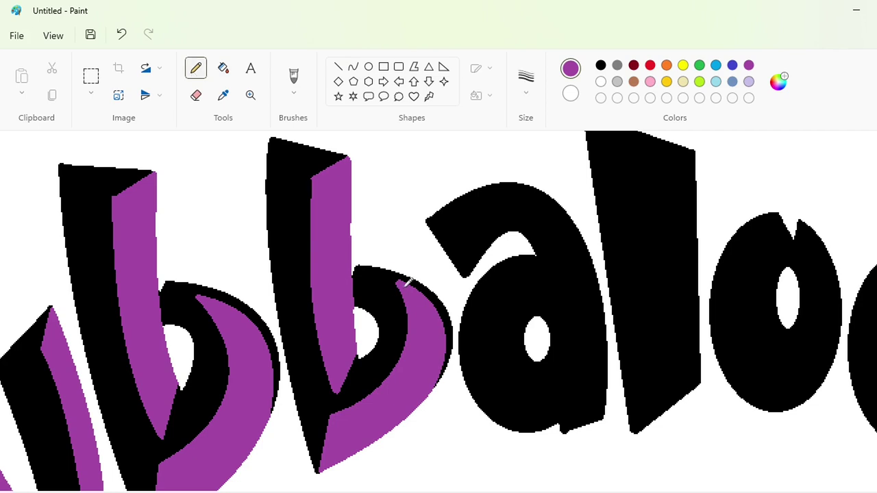
Step: Outline a small angled highlight along the underside of the a's upper hook and fill it purple
drag(384, 492, 440, 492)
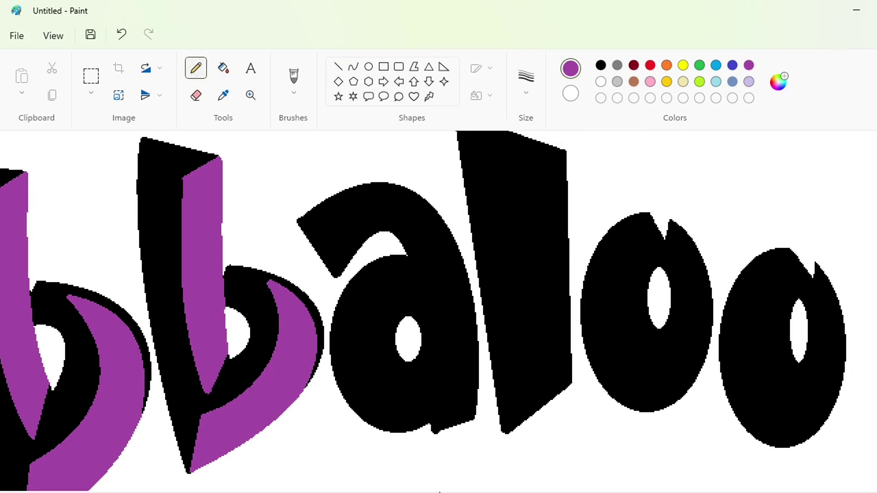
click(337, 65)
mouse_move(338, 276)
mouse_down()
mouse_move(338, 239)
mouse_move(371, 215)
mouse_up()
click(353, 71)
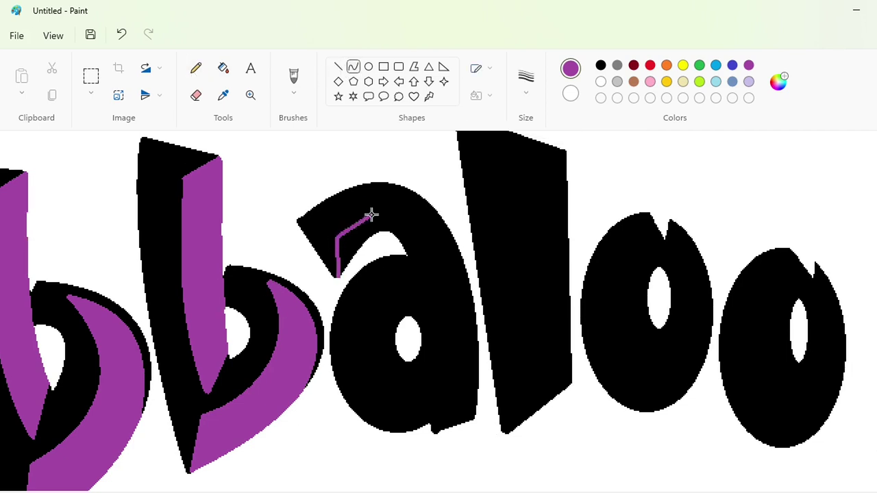
click(351, 226)
click(340, 67)
click(223, 68)
click(356, 243)
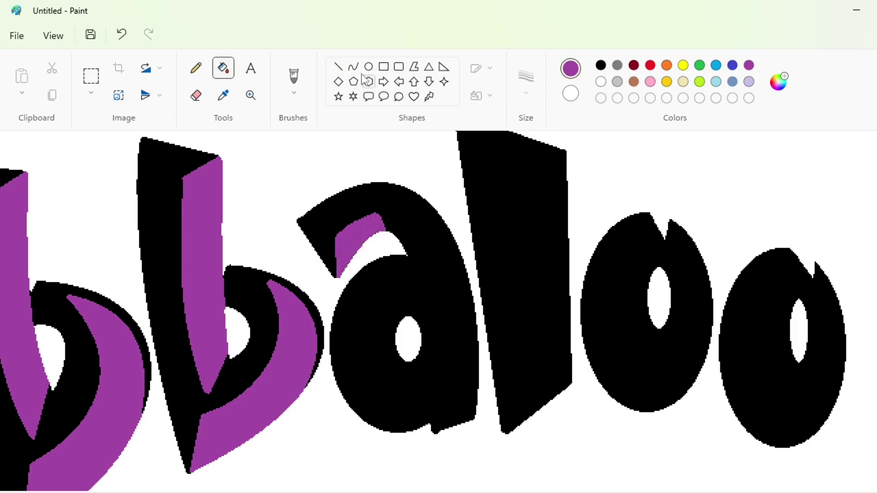
Step: Draw a crescent-shaped highlight beside the a's counter with two purple curves and fill it purple
click(353, 66)
mouse_move(404, 312)
mouse_down()
mouse_move(403, 363)
mouse_move(389, 342)
mouse_move(383, 359)
mouse_move(403, 364)
mouse_move(358, 294)
mouse_up()
drag(356, 346, 349, 372)
click(224, 68)
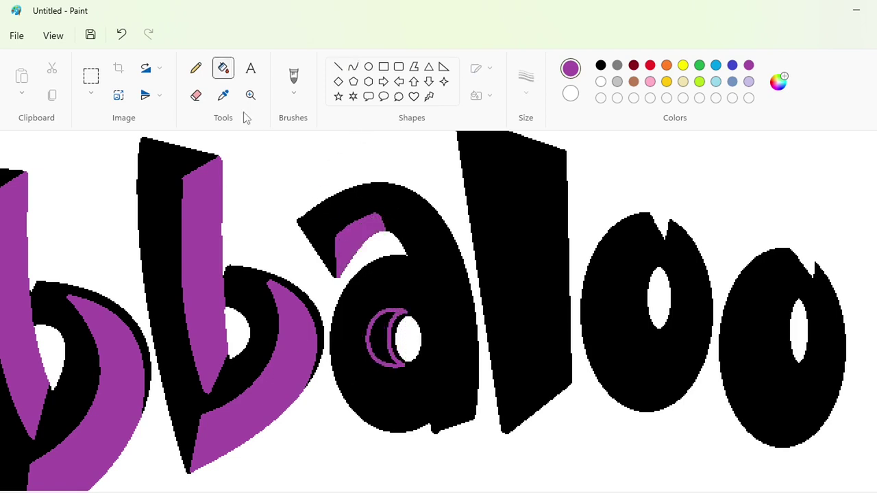
click(379, 334)
Step: Outline a tall curved highlight along the outer edge of the a's stem and fill it purple
click(353, 66)
drag(436, 431, 443, 228)
mouse_move(445, 342)
mouse_down()
mouse_move(450, 368)
mouse_move(458, 327)
mouse_up()
drag(443, 228, 477, 340)
drag(463, 283, 466, 295)
click(223, 68)
click(443, 336)
Step: Outline a tall four-sided highlight along the l's straight outer edge and fill it purple
scroll(444, 336, right, 5)
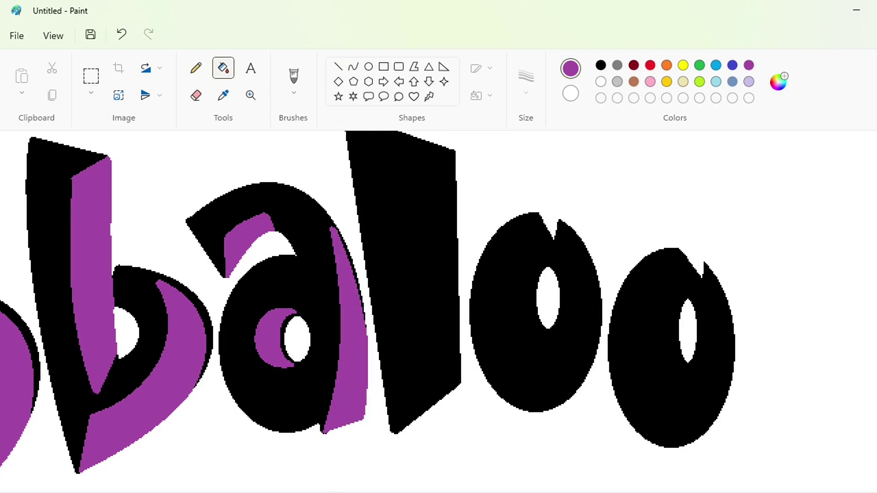
click(339, 66)
mouse_move(425, 152)
mouse_down()
mouse_move(381, 170)
mouse_move(391, 360)
mouse_move(395, 374)
mouse_move(430, 383)
mouse_up()
click(224, 68)
click(408, 274)
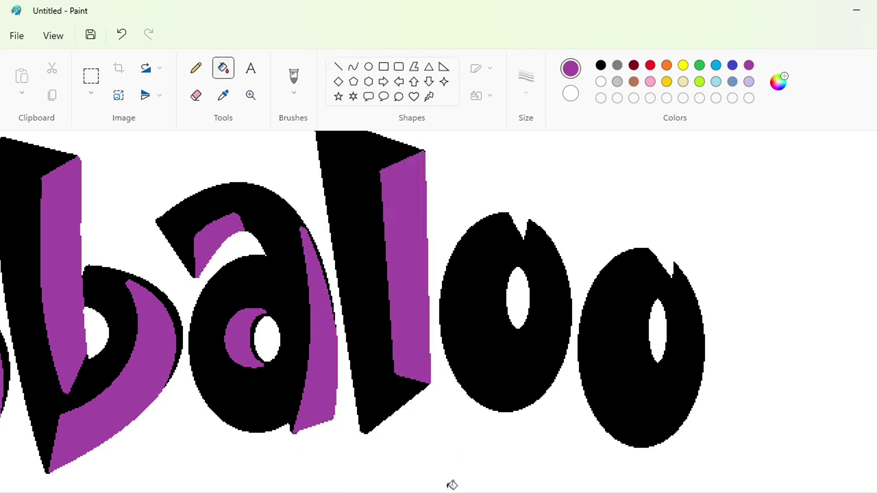
Step: Draw a short purple line above the first o's counter and a curve following the counter's edge
scroll(480, 476, right, 3)
click(339, 66)
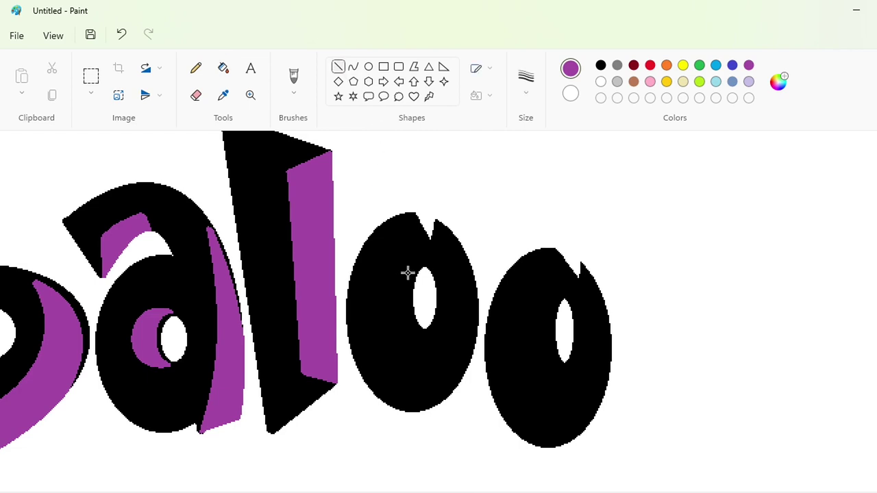
mouse_move(421, 248)
mouse_down()
mouse_move(384, 247)
mouse_move(417, 346)
mouse_up()
click(352, 66)
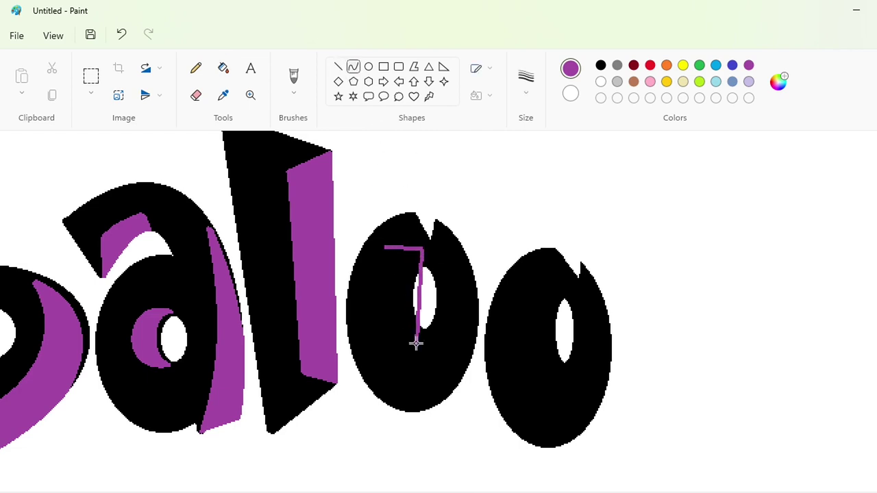
drag(419, 310, 401, 300)
click(396, 321)
Step: Close the highlight beside the first o's counter with a purple outer curve and fill it purple
drag(385, 246, 417, 347)
drag(396, 318, 379, 309)
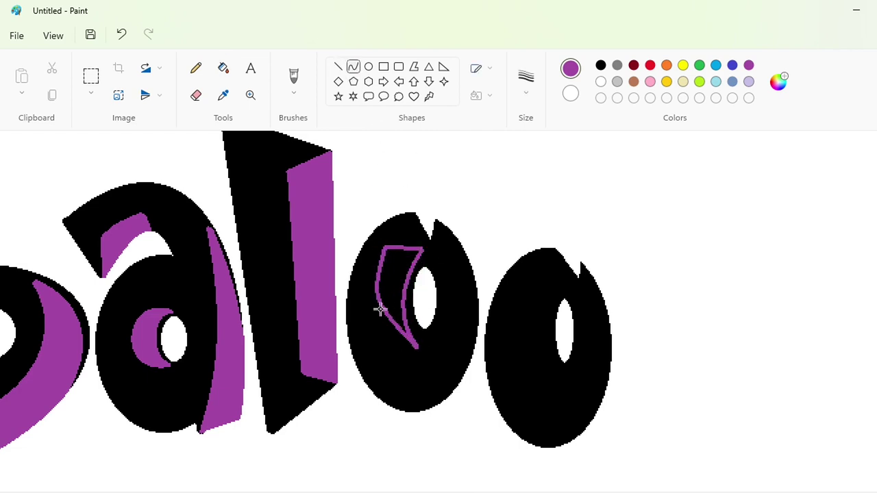
click(370, 322)
click(223, 68)
click(392, 301)
Step: Outline a curved highlight along the first o's outer edge from its base to the upper side and fill it purple
click(338, 67)
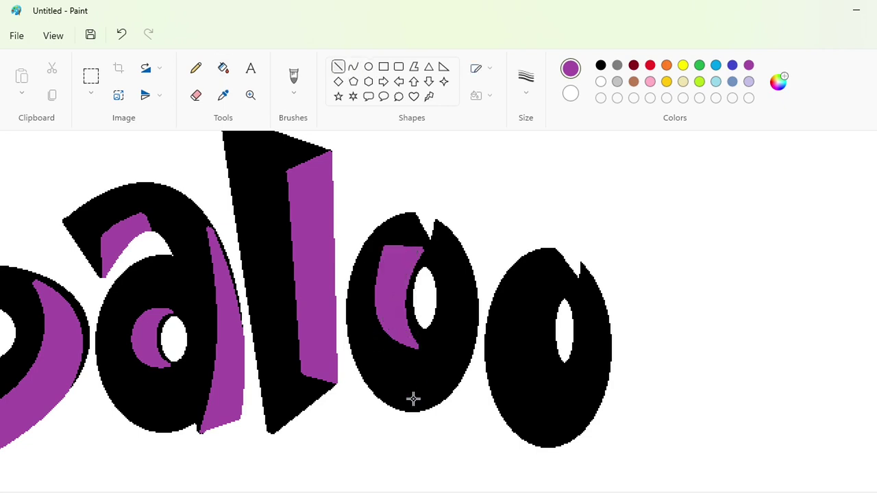
drag(413, 403, 458, 244)
click(353, 66)
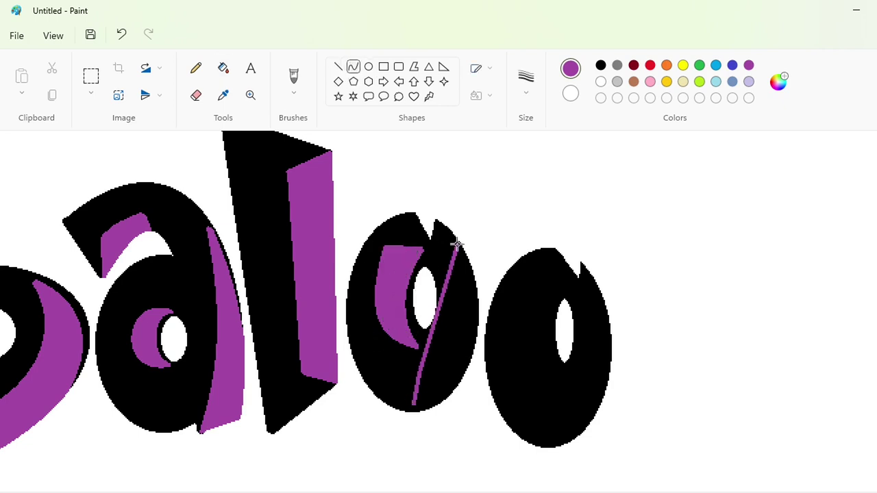
drag(440, 328, 464, 315)
drag(415, 404, 466, 369)
click(439, 393)
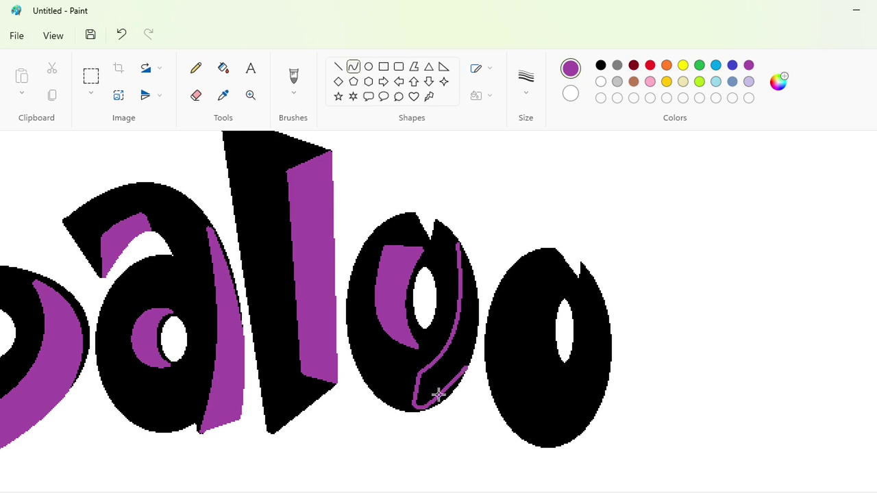
click(449, 390)
click(224, 68)
click(468, 318)
Step: Outline a curved highlight beside the last o's counter and fill it purple
scroll(565, 323, right, 2)
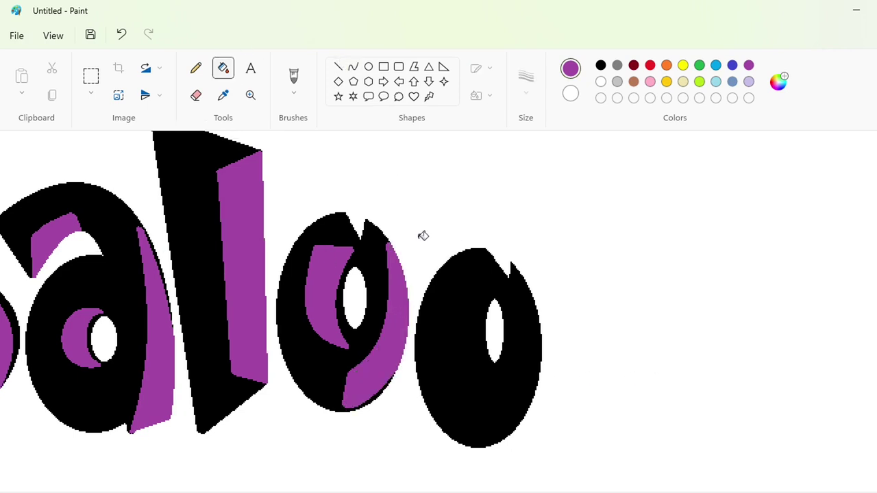
click(338, 66)
mouse_move(495, 280)
mouse_down()
mouse_move(465, 277)
mouse_move(473, 348)
mouse_move(483, 362)
mouse_up()
click(353, 67)
drag(481, 332, 475, 327)
click(474, 311)
drag(466, 276, 483, 361)
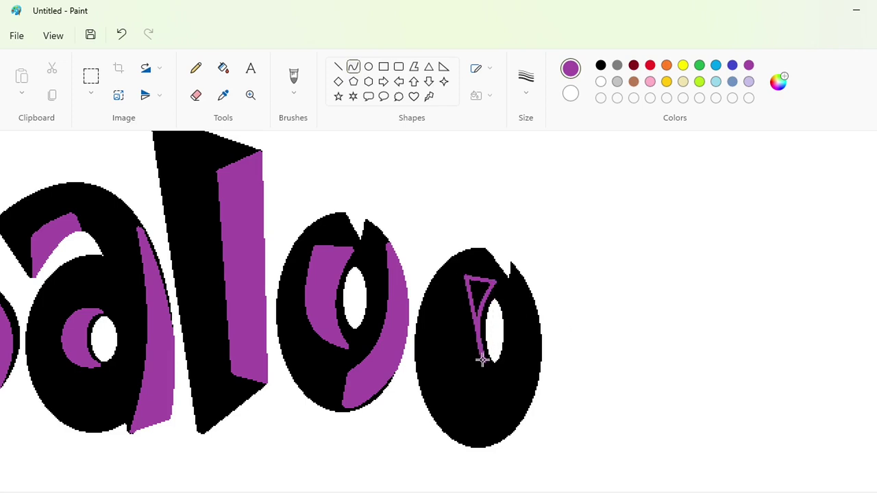
drag(462, 333, 458, 339)
click(223, 68)
click(466, 293)
Step: Outline a curved highlight along the last o's outer edge from its base to the upper side and fill it purple
click(337, 66)
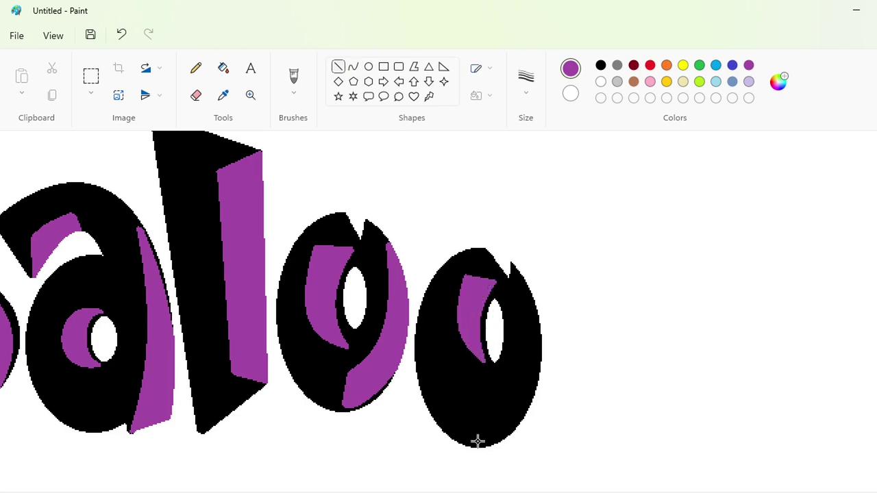
drag(477, 442, 524, 296)
click(353, 67)
drag(515, 366, 525, 381)
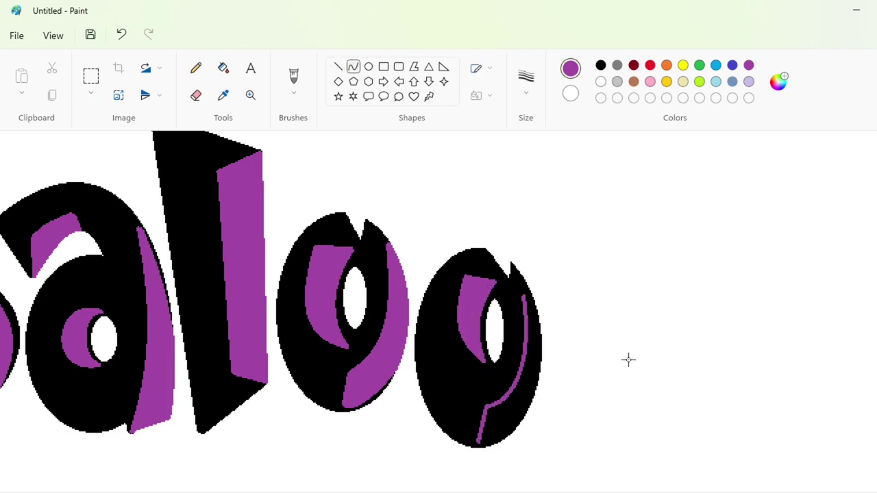
drag(481, 442, 542, 358)
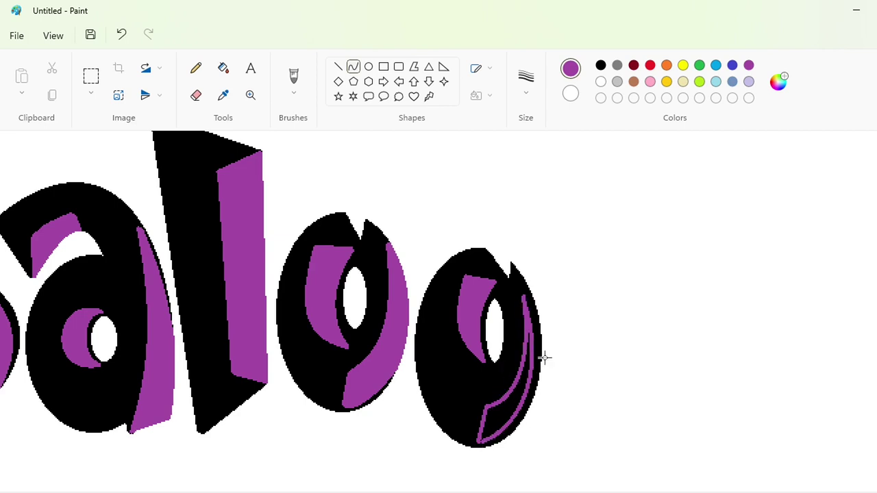
click(223, 68)
click(524, 394)
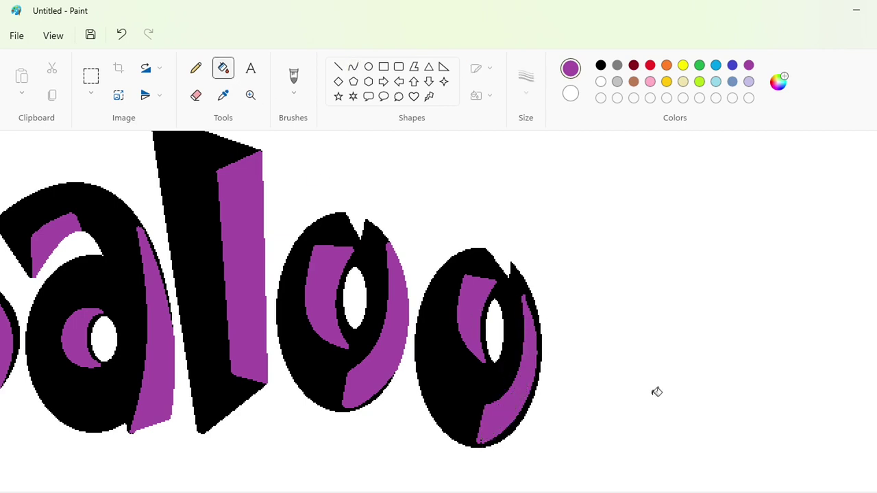
Step: Draw an indigo outline set off from the B, with straight lines around its upper corner and a curve over its top
click(808, 492)
drag(629, 492, 411, 492)
drag(876, 376, 876, 406)
drag(411, 492, 325, 492)
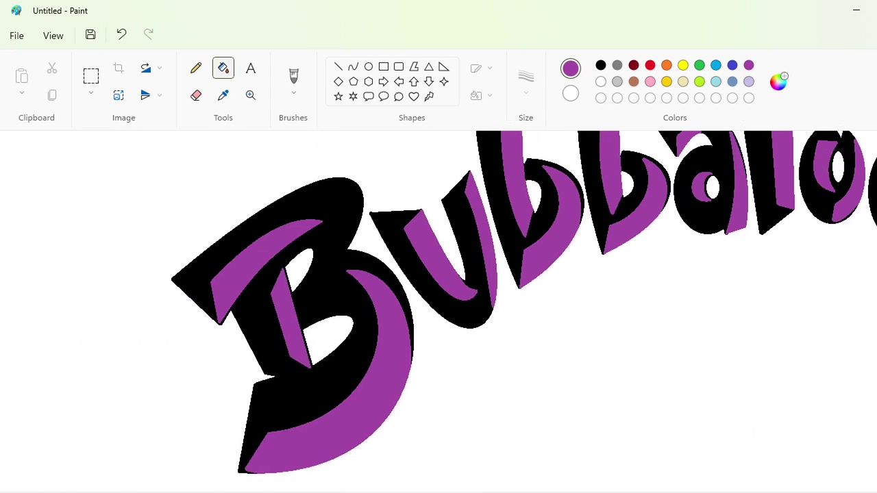
click(338, 67)
click(733, 65)
drag(224, 346, 376, 196)
click(353, 66)
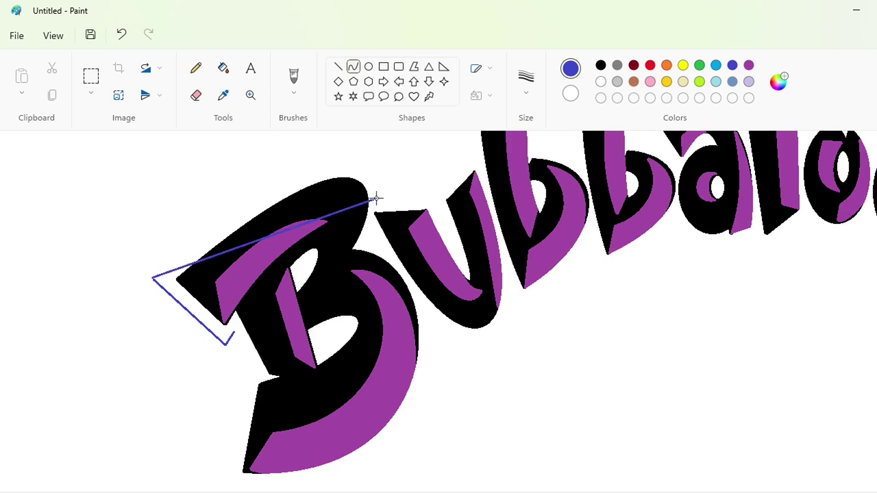
drag(299, 220, 370, 140)
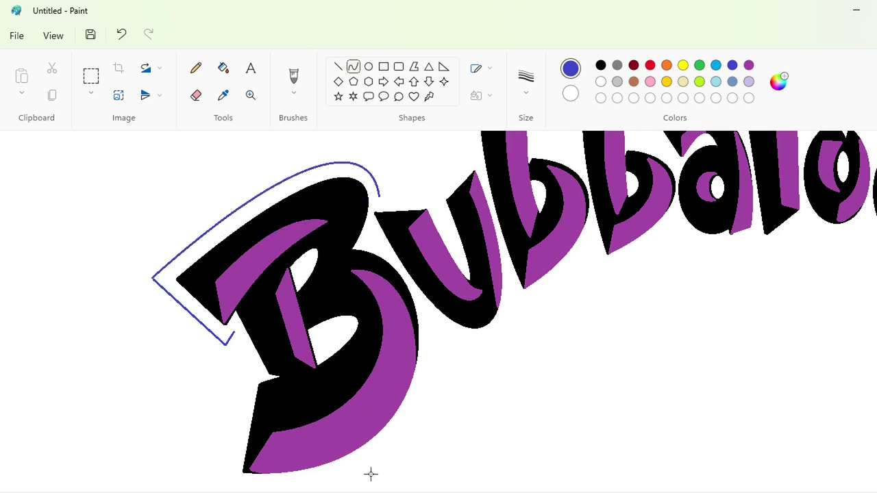
Step: Continue the indigo outline with straight lines over the u's top and up beside the first b's stem
scroll(370, 474, up, 2)
scroll(370, 474, right, 1)
click(338, 67)
drag(313, 285, 473, 178)
key(ctrl+z)
click(199, 98)
click(388, 172)
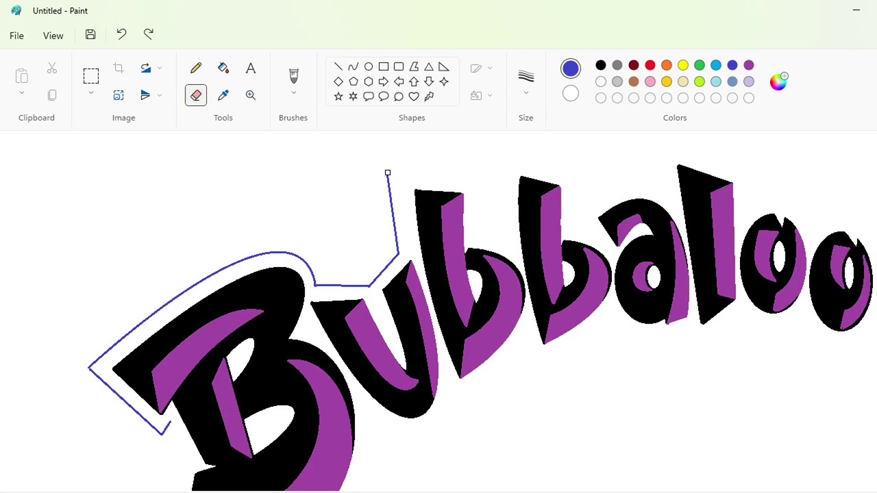
Step: Extend the indigo outline around the stem tops of both b's, with a short curve over the first b's bowl
click(339, 66)
mouse_move(388, 178)
mouse_down()
mouse_move(480, 184)
mouse_move(476, 234)
mouse_move(524, 216)
mouse_move(501, 158)
mouse_move(578, 180)
mouse_move(569, 178)
mouse_move(573, 226)
mouse_up()
click(353, 68)
click(338, 67)
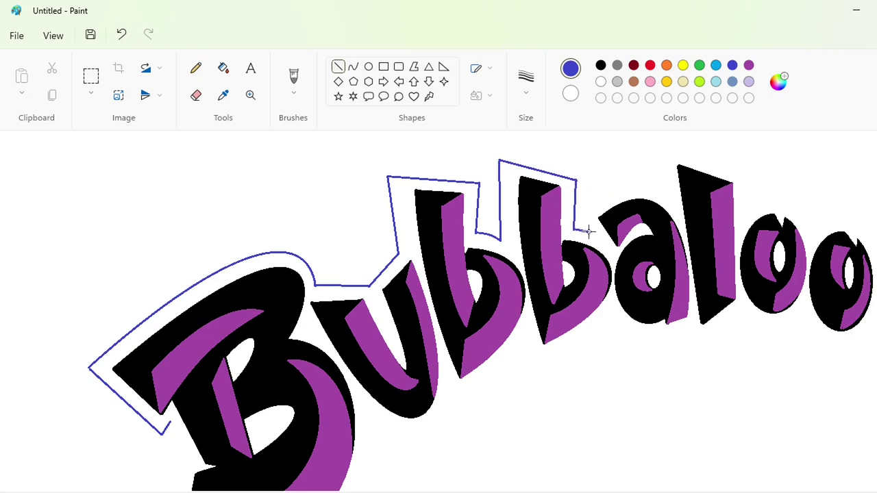
Step: Draw an indigo curve over the top of the a and a straight line up beside the l
click(353, 67)
mouse_move(585, 217)
mouse_down()
mouse_move(662, 197)
mouse_move(633, 180)
mouse_move(656, 143)
mouse_up()
click(633, 180)
click(338, 66)
Step: Continue the indigo outline with straight lines across the l's slanted top and down toward the first o
scroll(553, 194, right, 5)
scroll(337, 236, up, 2)
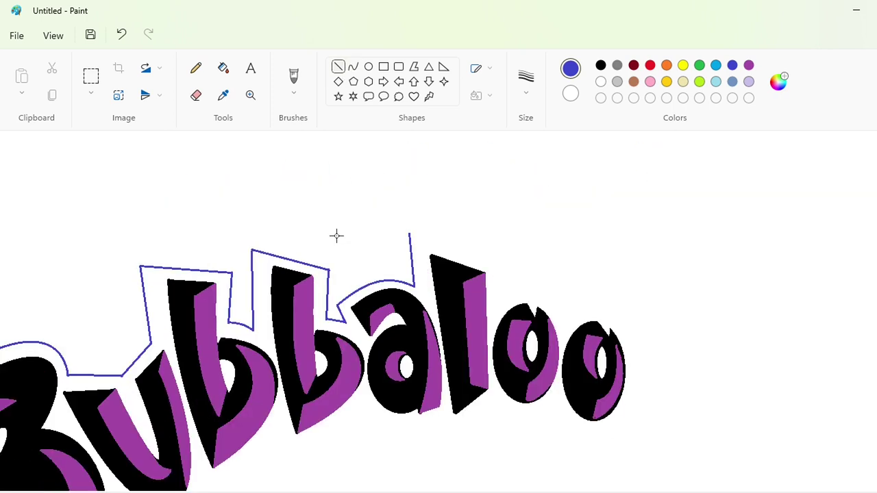
drag(409, 232, 501, 269)
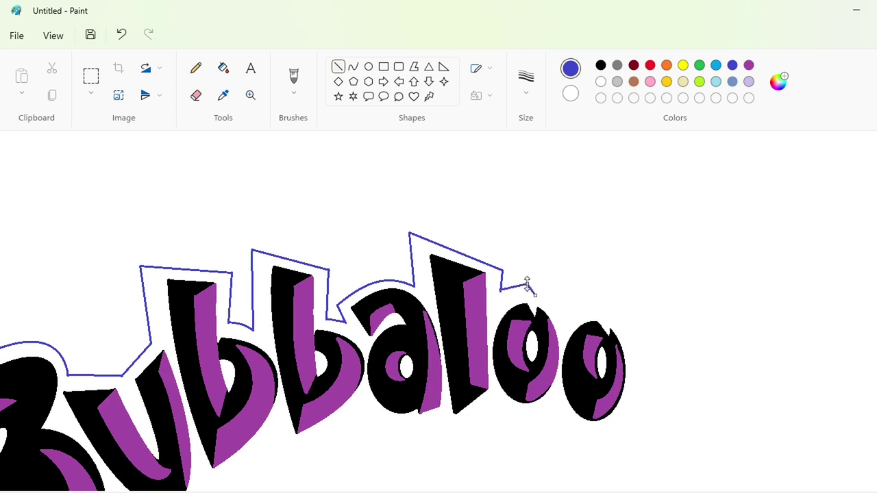
Step: Trace the indigo outline over the tops of both o's, following their notches
scroll(671, 482, up, 3)
scroll(437, 344, down, 2)
scroll(437, 345, right, 2)
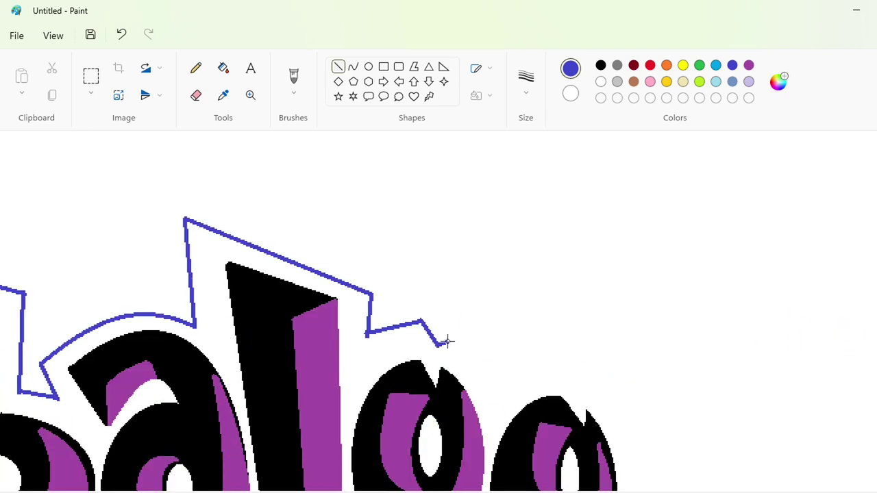
mouse_move(448, 342)
mouse_down()
mouse_move(482, 379)
mouse_move(554, 354)
mouse_move(524, 349)
mouse_move(542, 353)
mouse_move(576, 388)
mouse_up()
click(353, 66)
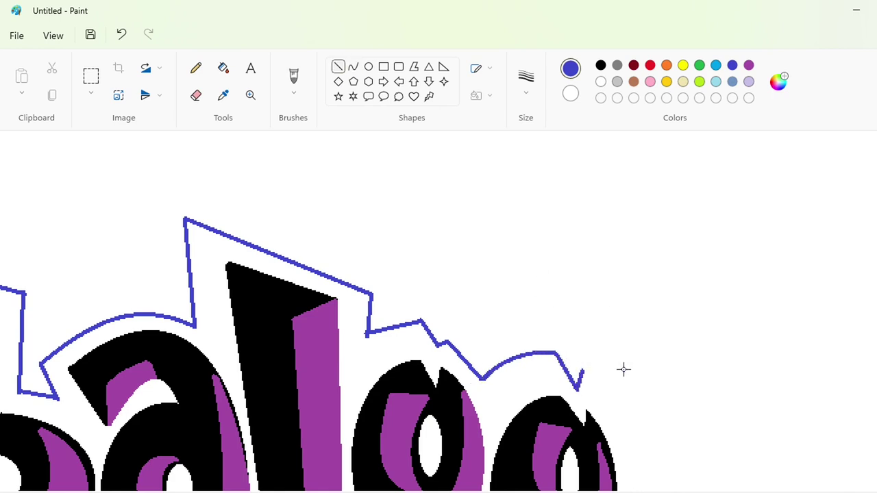
Step: Draw an indigo curve around the last o's outer side and base
scroll(623, 370, down, 3)
scroll(406, 338, down, 1)
click(353, 66)
drag(495, 264, 444, 370)
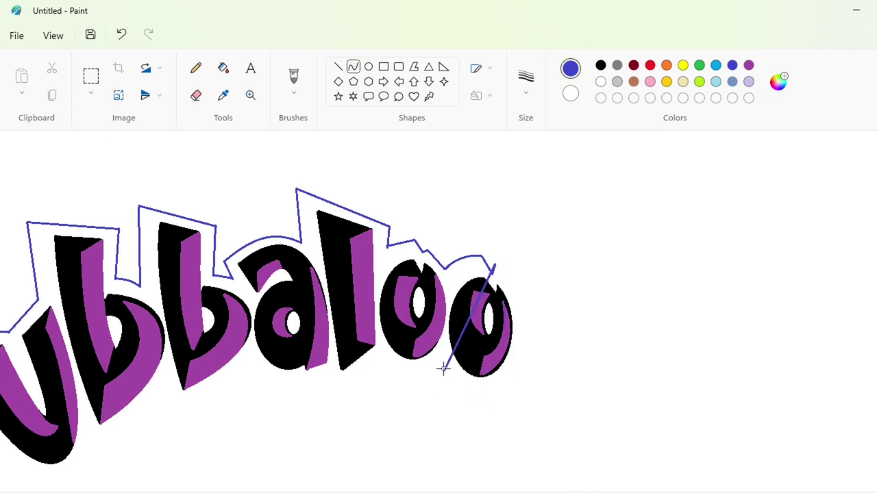
drag(479, 337, 516, 444)
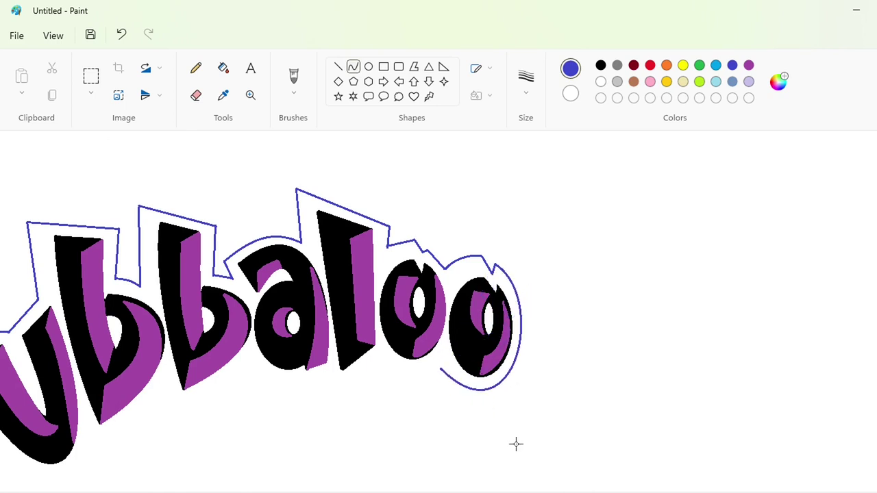
Step: Draw an indigo curve beneath the first o, connecting the last o's outline to the l's base
drag(519, 492, 473, 492)
drag(495, 369, 466, 361)
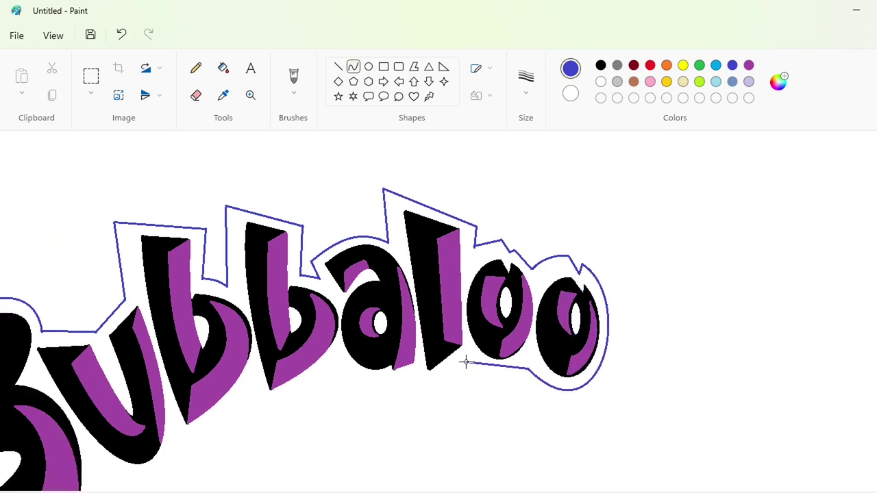
click(511, 383)
click(481, 380)
click(551, 434)
Step: Outline the l's pointed base with straight indigo lines
scroll(517, 479, left, 4)
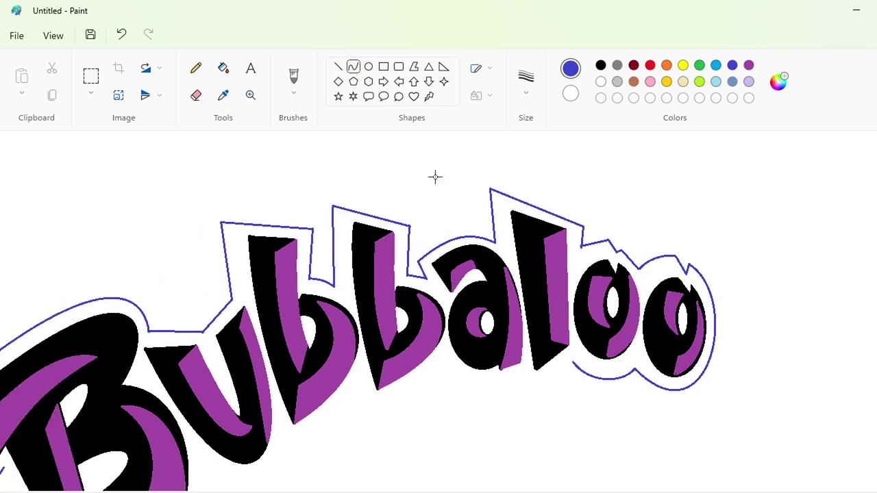
click(338, 66)
drag(571, 362, 529, 392)
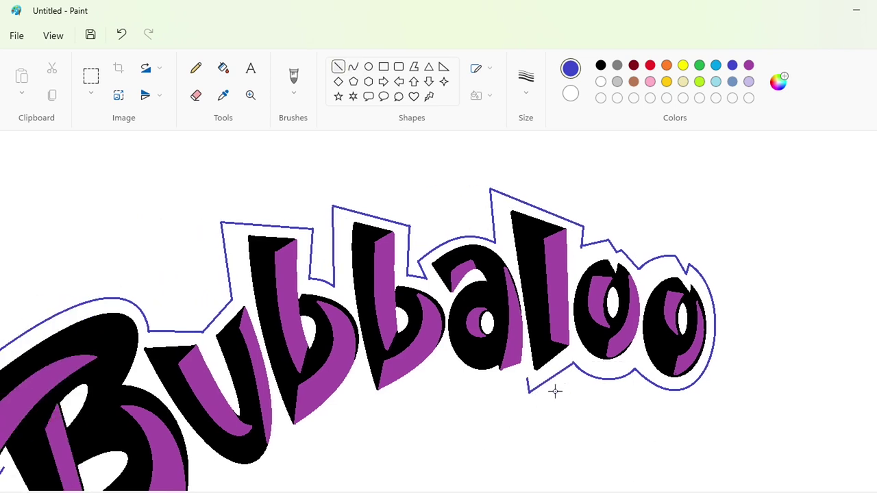
Step: Continue the indigo outline with curves beneath the a and the second b, ending in a short line at the b's tip
click(353, 67)
click(500, 385)
mouse_move(491, 382)
mouse_down()
mouse_move(433, 374)
mouse_move(447, 390)
mouse_move(435, 376)
mouse_move(470, 376)
mouse_move(368, 413)
mouse_move(396, 404)
mouse_up()
click(447, 390)
key(ctrl+z)
click(337, 67)
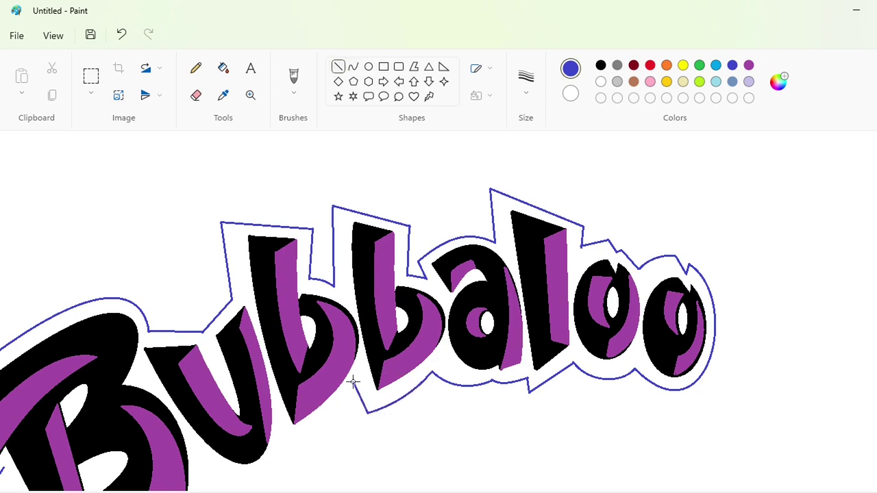
Step: Continue the indigo outline with curves beneath the first b and around the base of the u
scroll(384, 412, left, 3)
scroll(469, 389, down, 3)
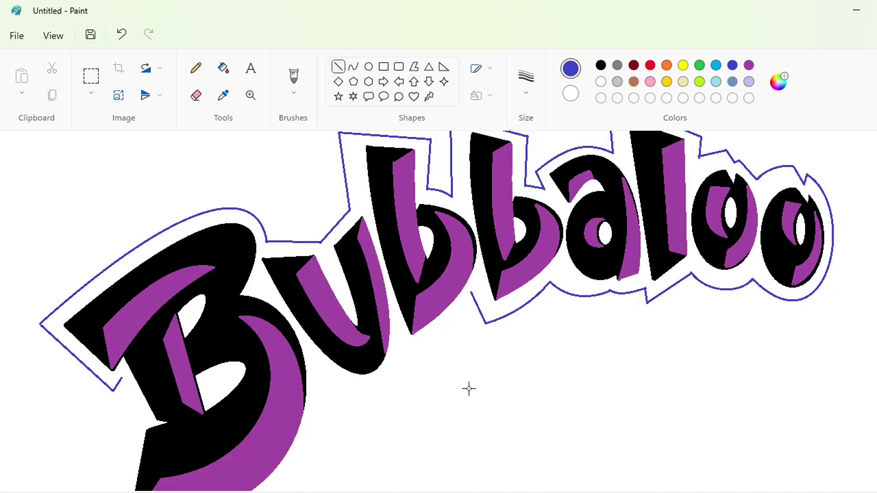
click(353, 67)
mouse_move(472, 294)
mouse_down()
mouse_move(431, 356)
mouse_move(408, 355)
mouse_move(432, 346)
mouse_move(318, 391)
mouse_up()
click(338, 67)
click(353, 67)
drag(378, 369, 370, 413)
Step: Draw an indigo curve following the B's outer bowl from the u's outline to the B's lower tip
scroll(415, 404, down, 3)
scroll(416, 403, left, 2)
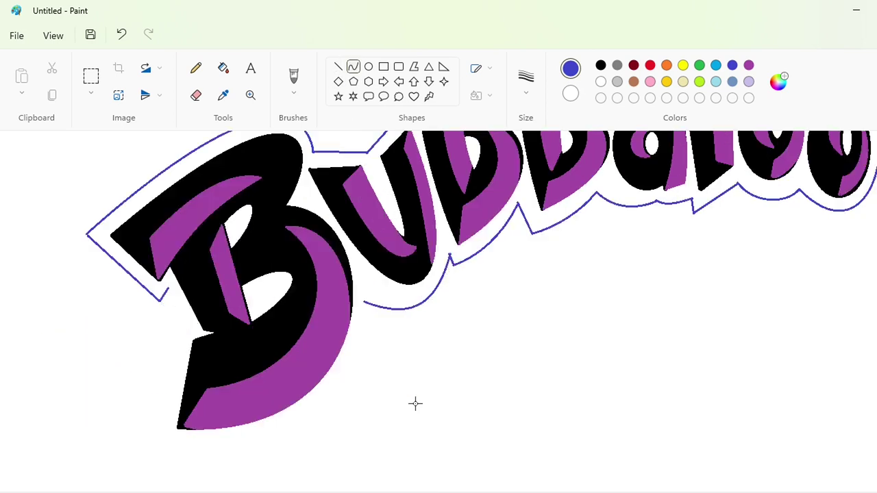
drag(364, 302, 165, 446)
drag(331, 362, 350, 388)
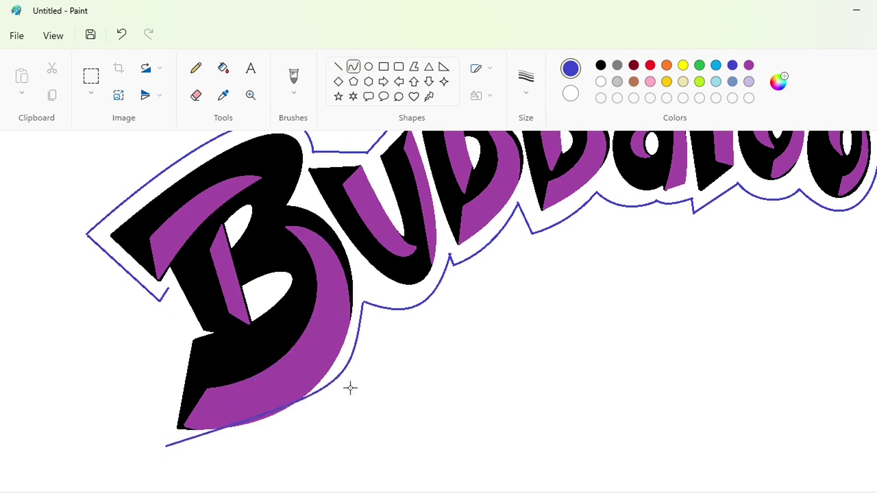
drag(293, 438, 283, 459)
Step: Extend the curve past the B's lower tip and close the indigo outline with straight lines along the B's stem side
scroll(283, 458, left, 5)
click(338, 67)
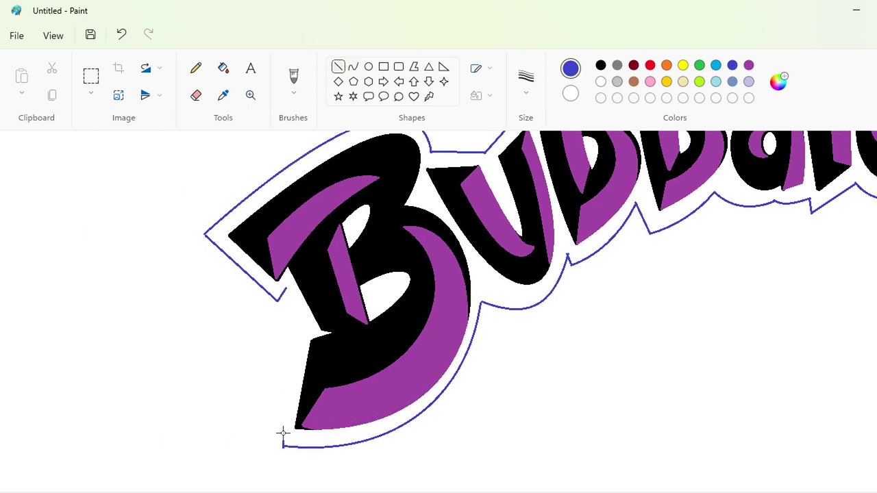
key(ctrl+z)
click(370, 403)
key(ctrl+z)
drag(270, 444, 295, 335)
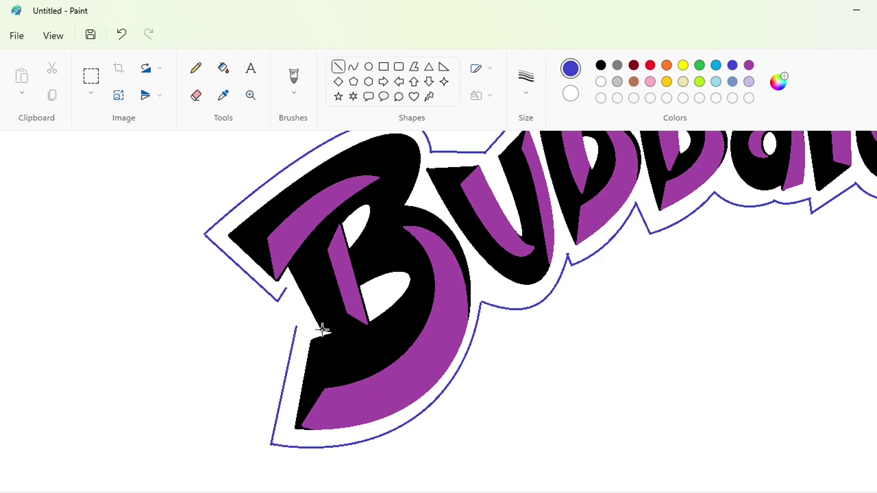
drag(285, 289, 304, 322)
Step: Fill the area between the outline and the letters, and the letters' counters, with indigo
key(ctrl+minus)
click(223, 67)
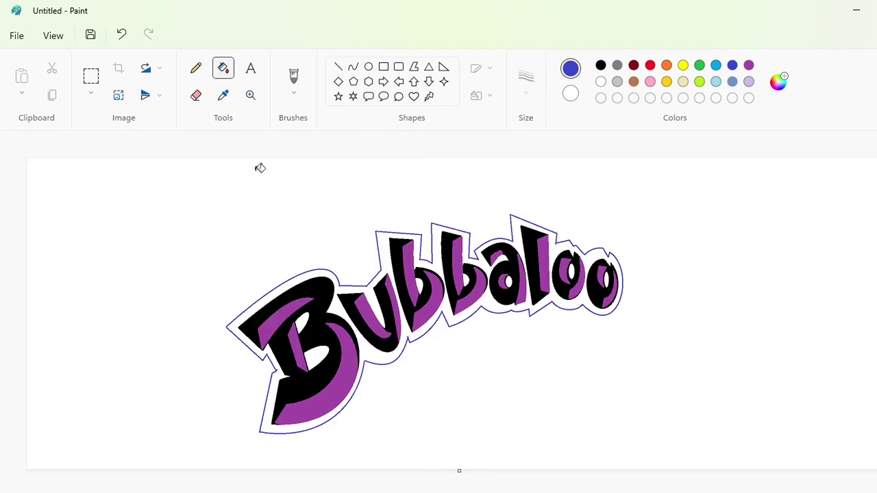
click(340, 302)
click(303, 319)
click(571, 273)
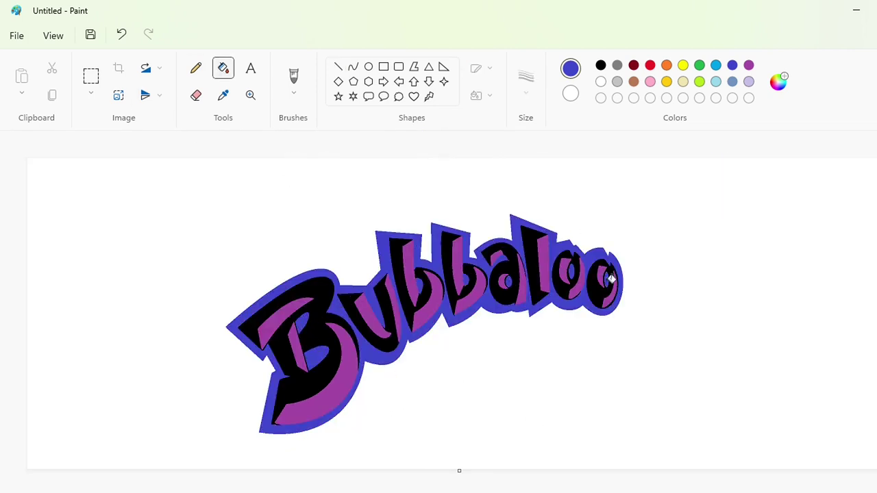
click(607, 280)
Step: Set the drawing colour to black and zoom in on the B
click(601, 65)
click(353, 67)
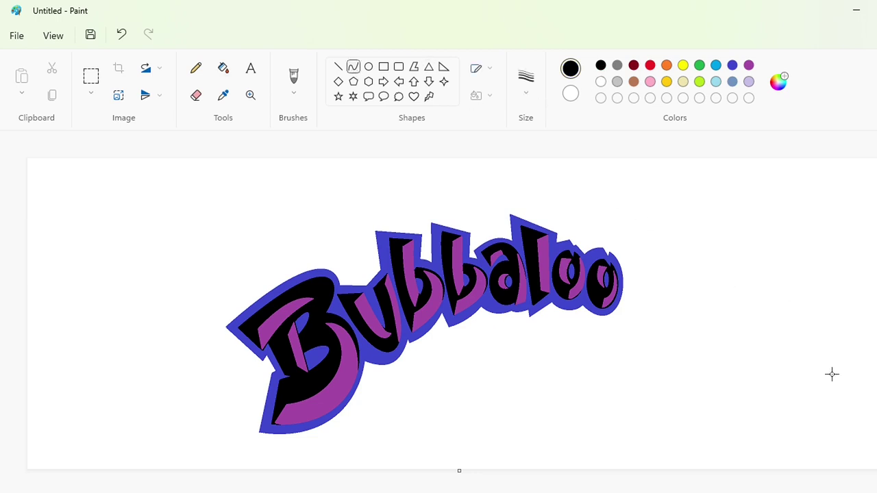
key(ctrl+plus)
scroll(501, 383, down, 3)
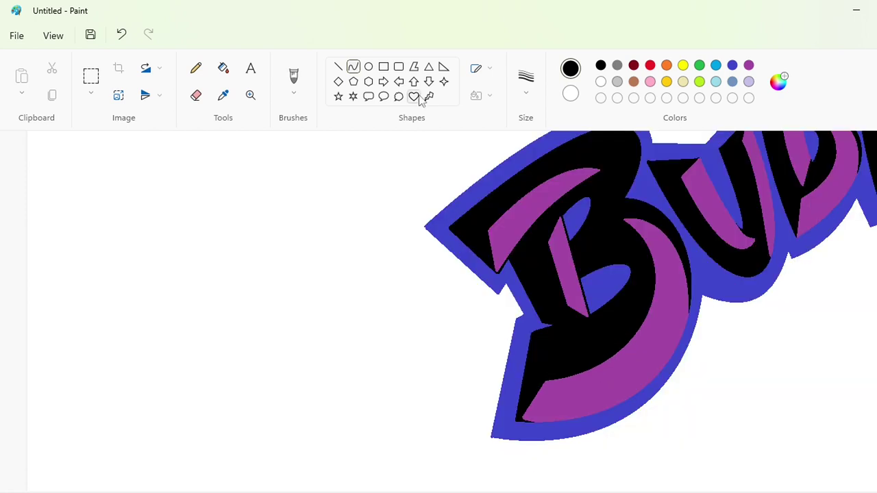
click(338, 66)
drag(492, 313, 377, 227)
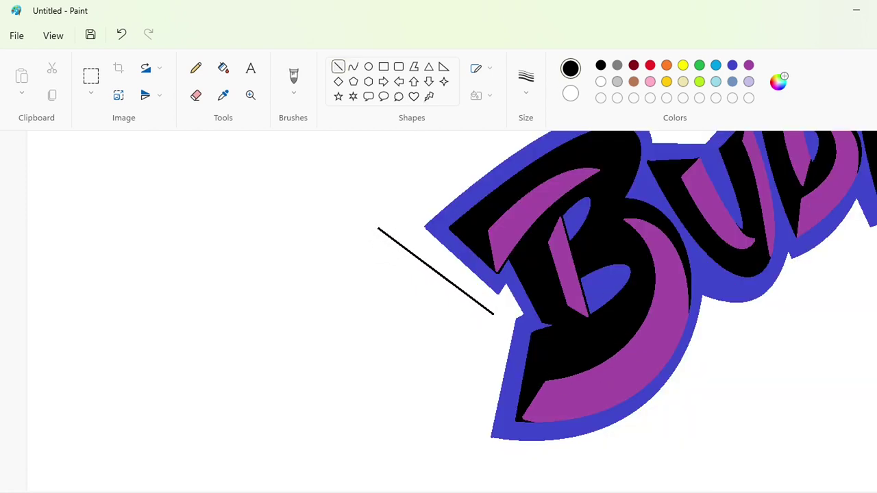
scroll(611, 296, up, 3)
scroll(611, 296, right, 2)
click(353, 67)
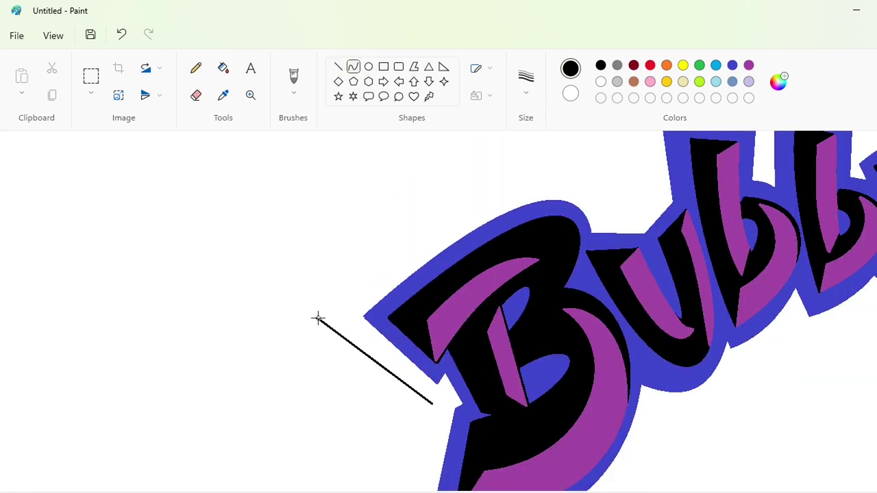
key(ctrl+z)
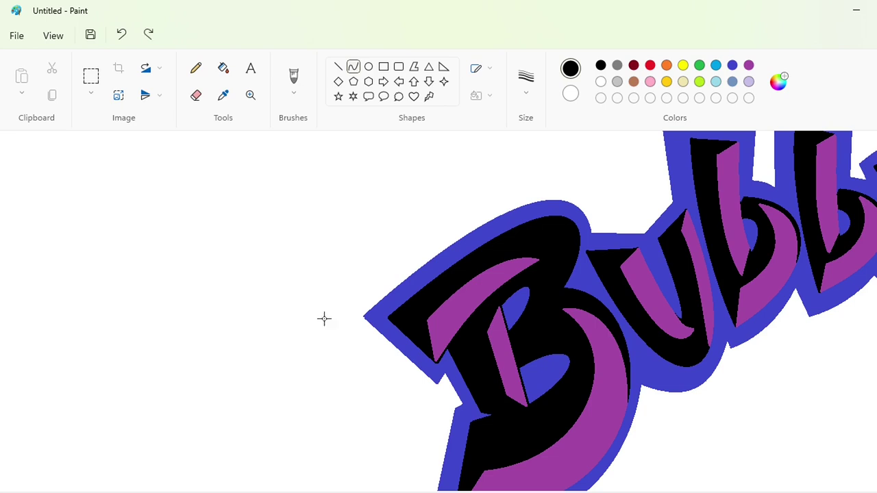
Step: Draw a black straight line outside the B's left arm and continue it with a curve arching over the top of the B
click(337, 67)
scroll(358, 370, down, 2)
drag(364, 296, 294, 237)
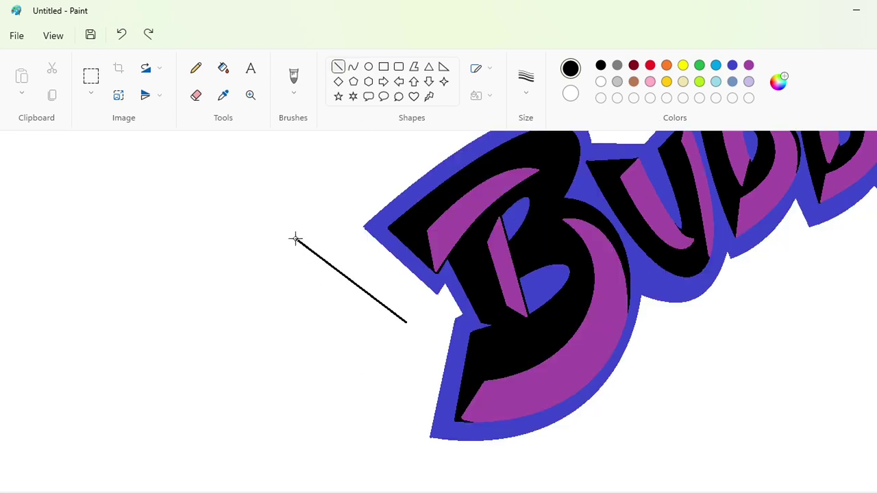
scroll(294, 237, up, 2)
click(353, 67)
drag(294, 326, 603, 212)
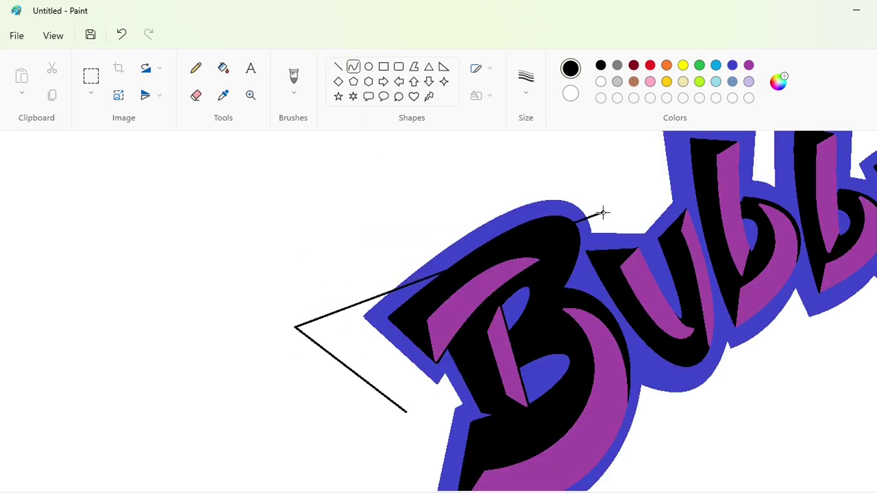
drag(479, 201, 456, 153)
drag(549, 173, 564, 135)
click(641, 153)
Step: Continue the black outline with straight segments above the u and around the tops of both b's
drag(410, 492, 463, 492)
scroll(498, 373, up, 2)
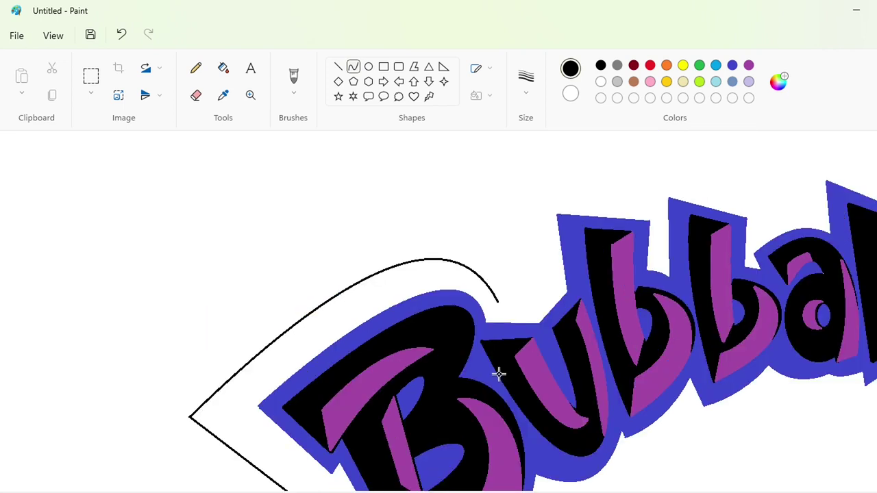
click(337, 67)
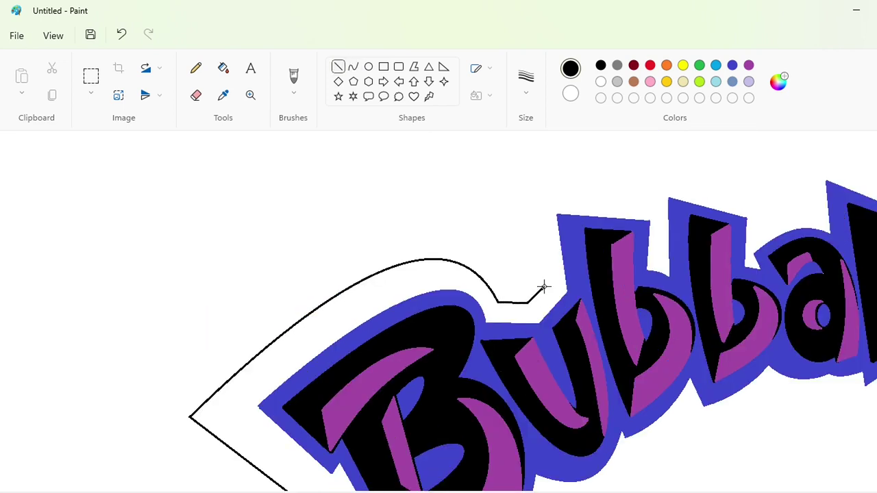
mouse_move(549, 284)
mouse_down()
mouse_move(534, 201)
mouse_move(734, 201)
mouse_up()
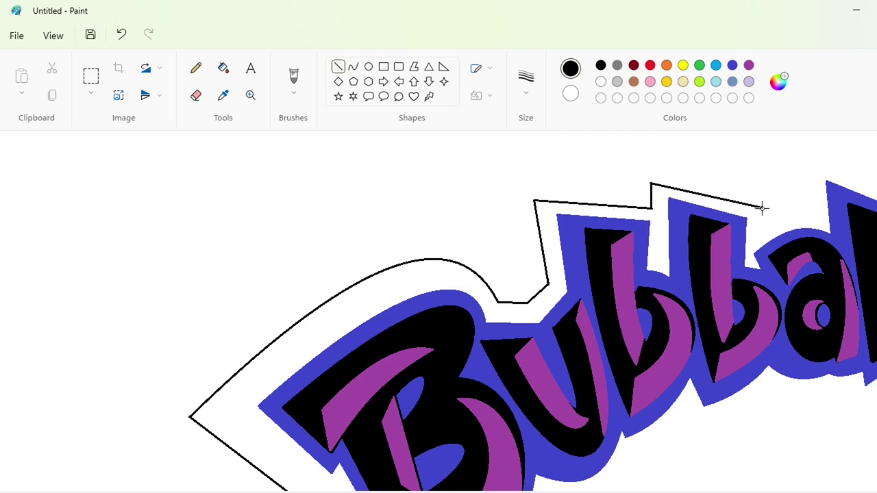
Step: Extend the outline with a curve over the a and straight segments above the l and both o's
drag(508, 491, 631, 491)
click(353, 67)
mouse_move(429, 231)
mouse_down()
mouse_move(482, 219)
mouse_move(450, 221)
mouse_move(472, 166)
mouse_move(570, 195)
mouse_up()
click(338, 66)
click(538, 209)
key(ctrl+z)
key(ctrl+z)
mouse_move(476, 220)
mouse_down()
mouse_move(469, 162)
mouse_move(568, 192)
mouse_move(638, 235)
mouse_move(682, 226)
mouse_up()
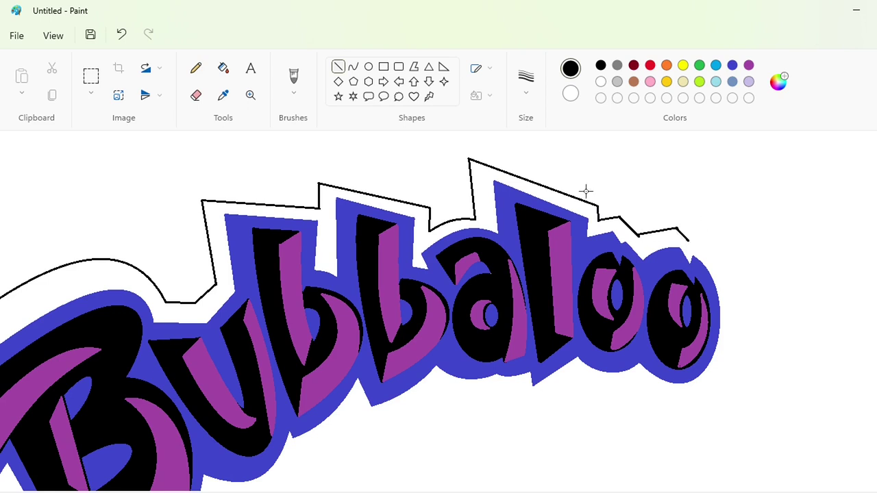
Step: Draw black outline curves around the outer side of the last o and underneath the first o
click(352, 66)
drag(682, 231, 632, 401)
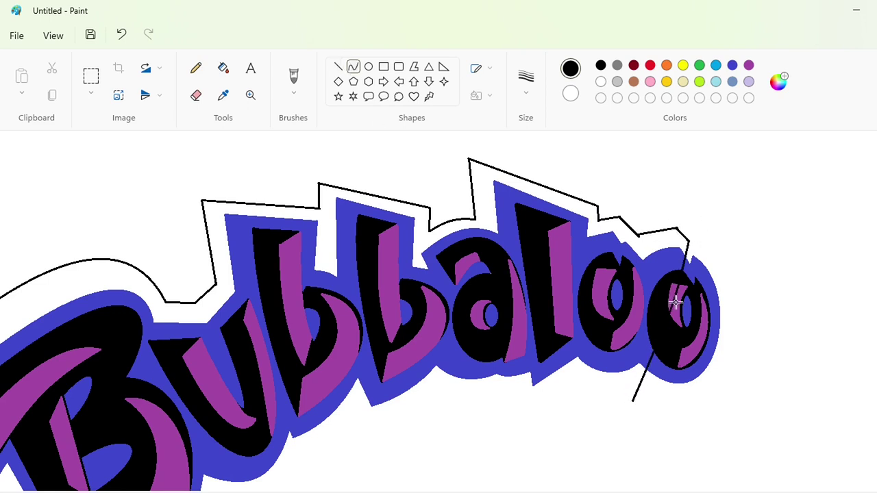
mouse_move(673, 304)
mouse_down()
mouse_move(768, 323)
mouse_move(729, 464)
mouse_up()
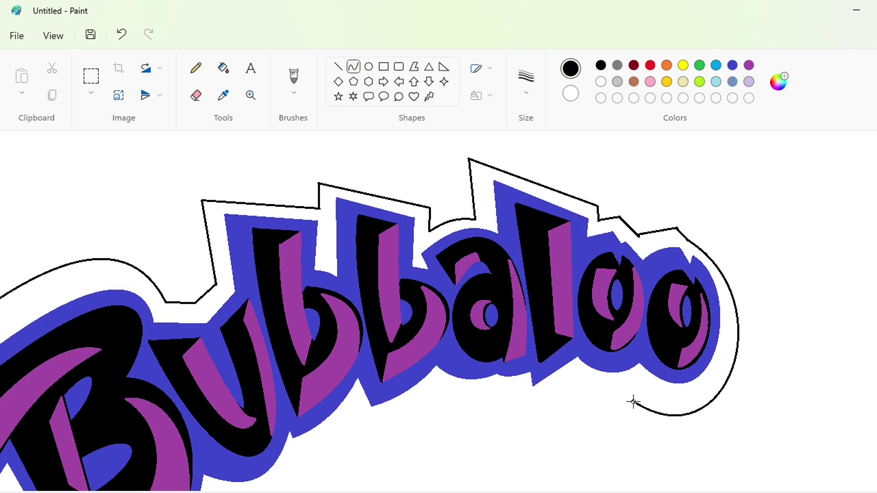
mouse_move(633, 401)
mouse_down()
mouse_move(566, 407)
mouse_move(566, 398)
mouse_up()
click(607, 407)
click(607, 415)
Step: Continue the outline with straight segments around the l's lower corner and a curve beneath the a
scroll(605, 445, left, 2)
scroll(656, 320, down, 2)
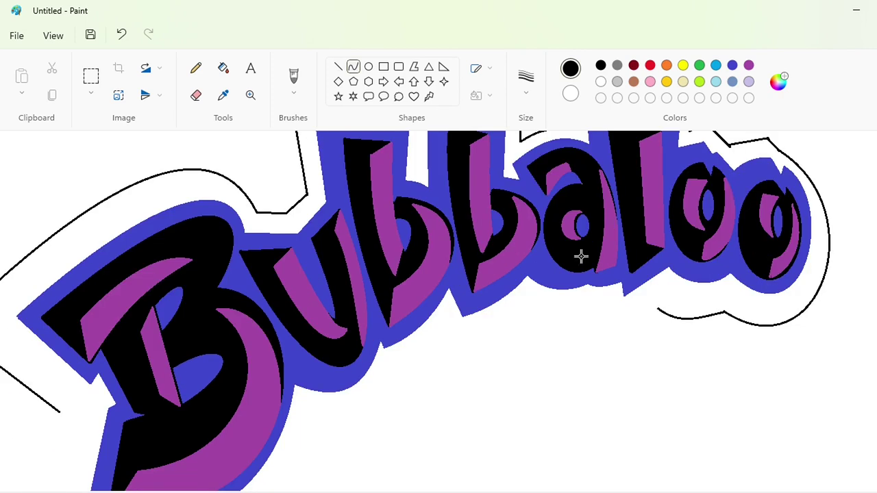
click(338, 67)
mouse_move(658, 310)
mouse_down()
mouse_move(622, 327)
mouse_move(542, 307)
mouse_up()
click(354, 66)
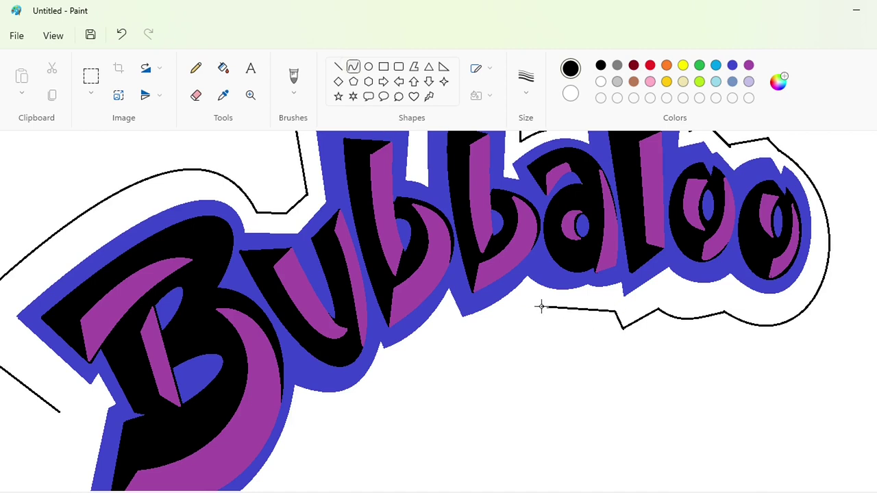
click(583, 324)
click(568, 328)
Step: Outline the undersides of both b's in black with curves joined by short straight segments
scroll(555, 468, down, 3)
scroll(555, 468, left, 2)
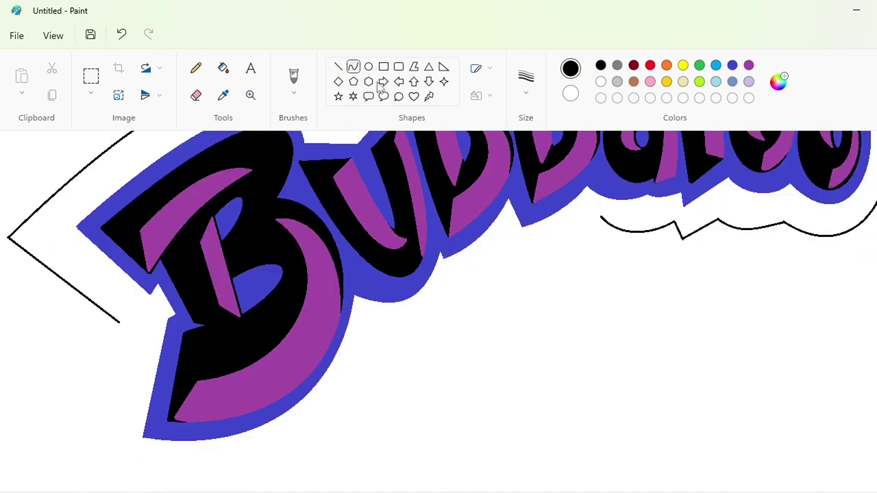
mouse_move(601, 218)
mouse_down()
mouse_move(525, 265)
mouse_move(510, 237)
mouse_move(452, 294)
mouse_move(372, 326)
mouse_up()
click(581, 236)
click(552, 254)
click(338, 67)
click(353, 66)
click(502, 255)
click(478, 285)
Step: Draw black outline curves beneath the u and around the B's outer bowl down to its lower tip
click(338, 67)
click(353, 66)
click(430, 301)
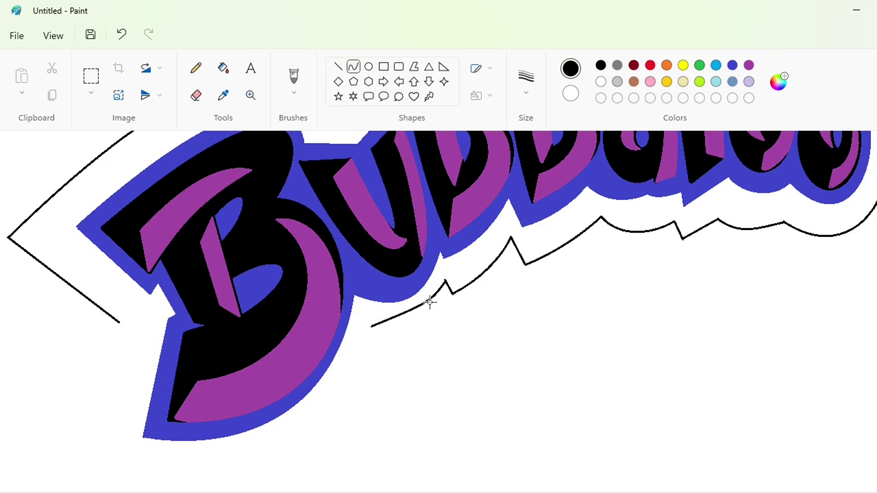
click(404, 320)
scroll(399, 441, down, 1)
scroll(398, 440, left, 2)
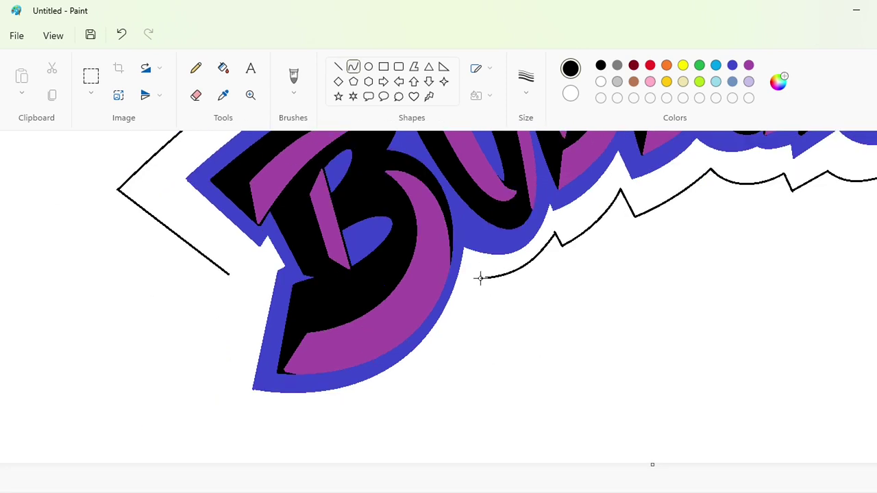
mouse_move(480, 279)
mouse_down()
mouse_move(449, 324)
mouse_move(213, 454)
mouse_up()
click(431, 382)
drag(342, 457, 346, 470)
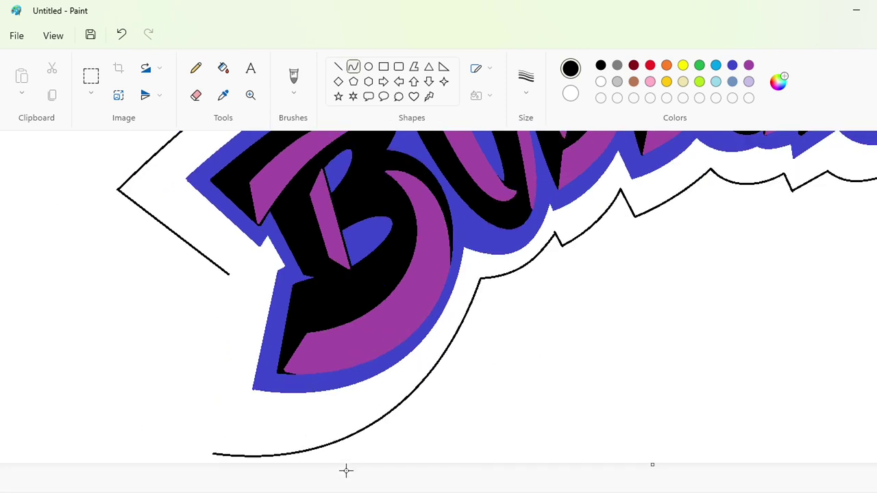
Step: Close the outline with a straight line along the B's stem side and fill the enclosed white area with black
click(338, 66)
drag(214, 453, 230, 274)
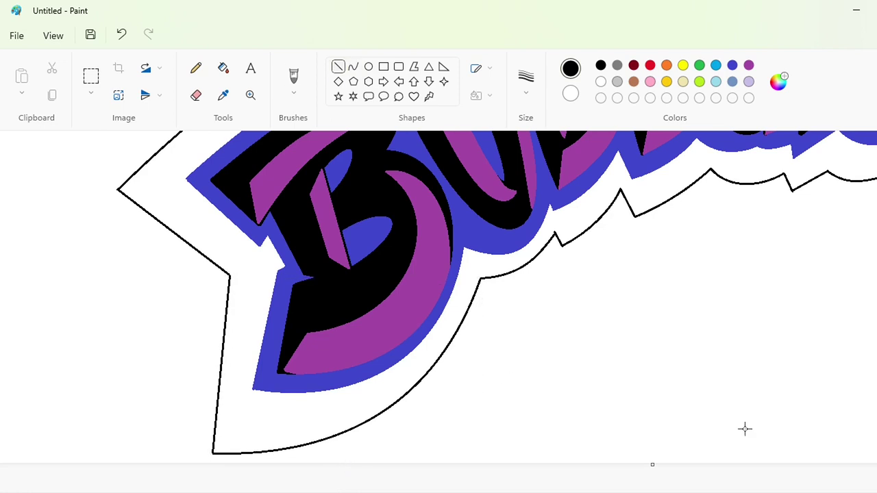
scroll(745, 429, down, 1)
click(224, 72)
click(365, 382)
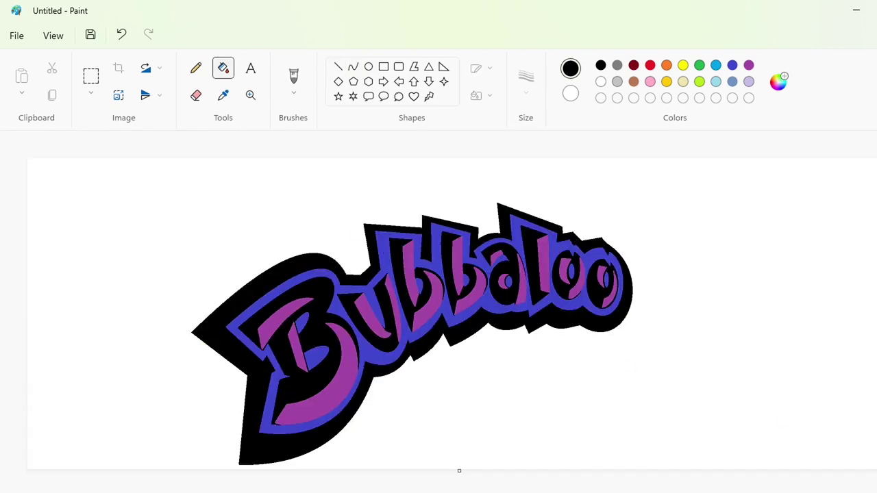
Step: Draw two straight 8 px white highlight lines inside the black border along the B's left arm and stem
scroll(784, 426, up, 1)
scroll(444, 484, down, 4)
drag(444, 491, 500, 492)
scroll(526, 427, up, 1)
click(338, 67)
click(601, 82)
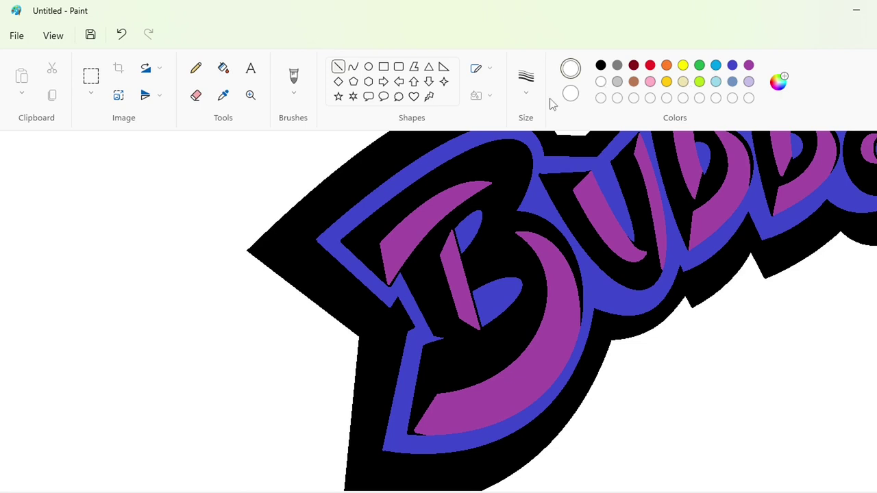
mouse_move(371, 331)
mouse_down()
mouse_move(288, 250)
mouse_move(263, 250)
mouse_up()
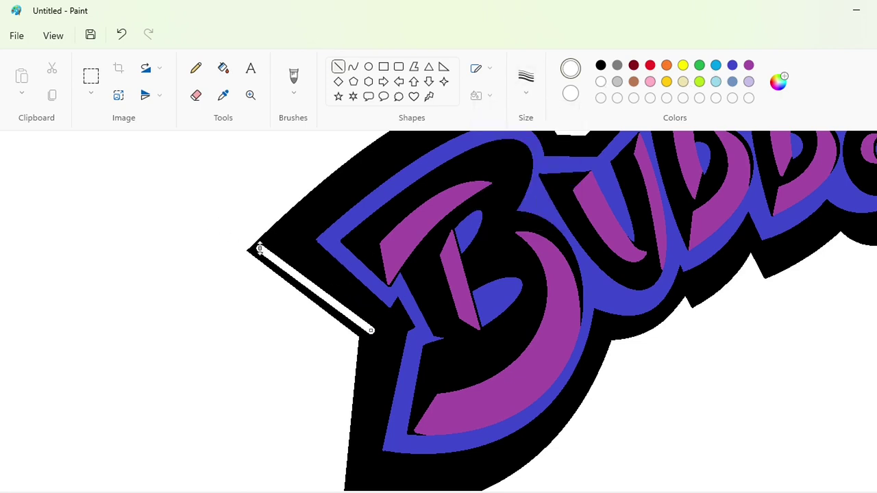
scroll(368, 271, down, 2)
drag(368, 270, 353, 446)
scroll(418, 417, up, 3)
click(525, 79)
click(539, 215)
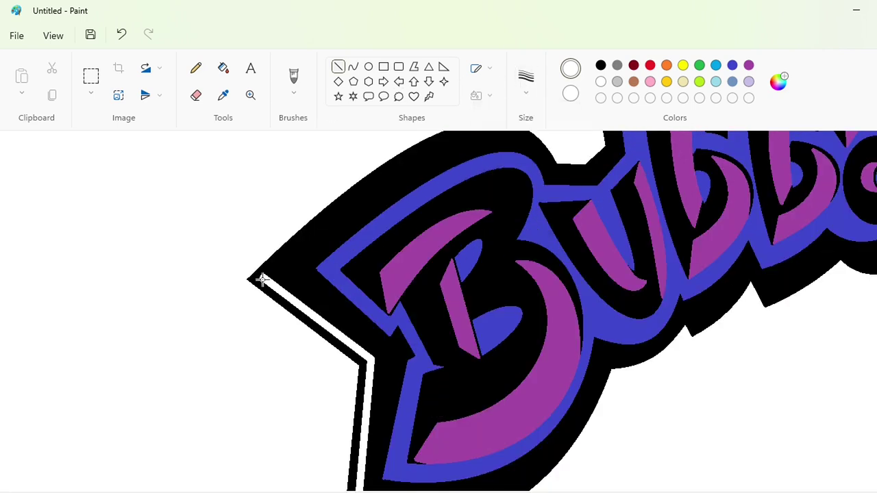
drag(263, 279, 390, 155)
key(ctrl+z)
click(353, 69)
drag(264, 278, 385, 159)
double_click(286, 244)
key(ctrl+z)
key(ctrl+z)
drag(263, 278, 372, 183)
drag(322, 228, 310, 218)
click(309, 218)
key(ctrl+z)
drag(263, 277, 368, 175)
click(299, 234)
click(299, 233)
key(ctrl+z)
Step: Draw a white curve from the B's left tip along its upper edge and nudge it down into the black border
drag(263, 277, 405, 141)
drag(344, 201, 347, 190)
drag(302, 236, 296, 231)
key(Down)
key(Down)
key(Down)
key(Down)
key(Down)
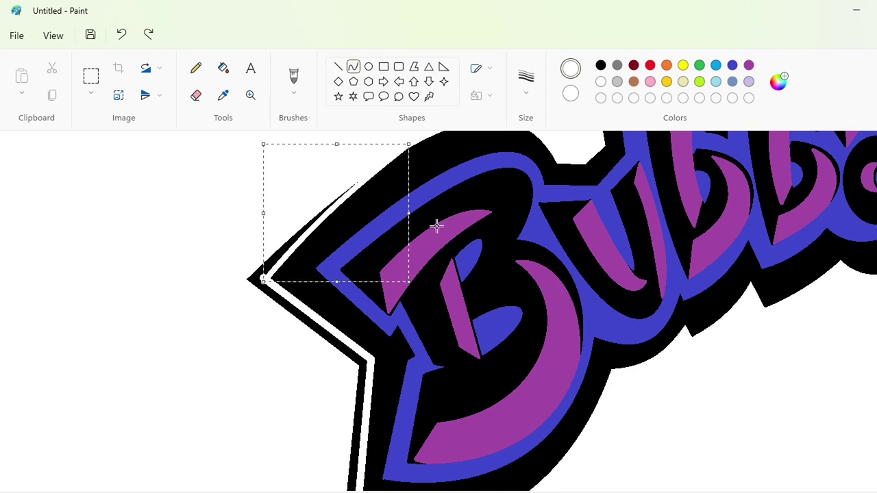
click(436, 226)
Step: Draw a thin black straight line within the white highlight on the B's left arm
click(338, 67)
click(601, 65)
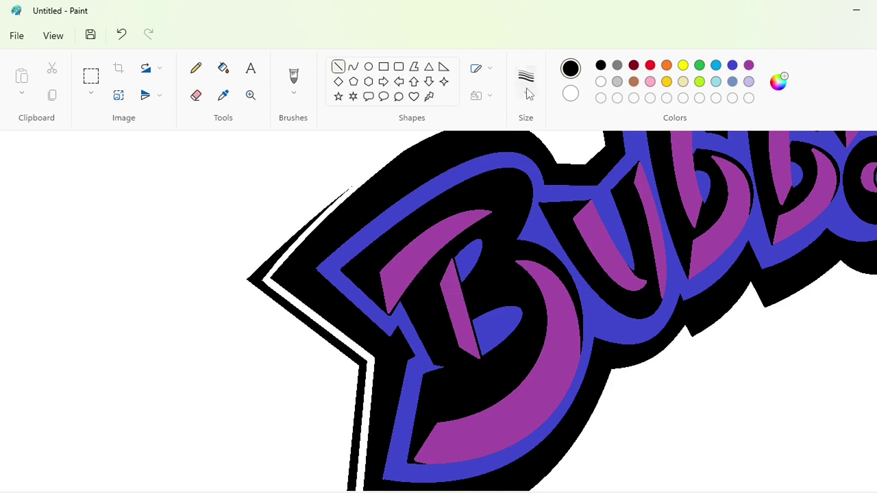
mouse_move(280, 292)
mouse_down()
mouse_move(346, 343)
mouse_move(288, 292)
mouse_move(294, 306)
mouse_up()
Step: Undo the trial black curve and draw a white curve inside the black border along the underside of the B's bowl
scroll(601, 350, down, 2)
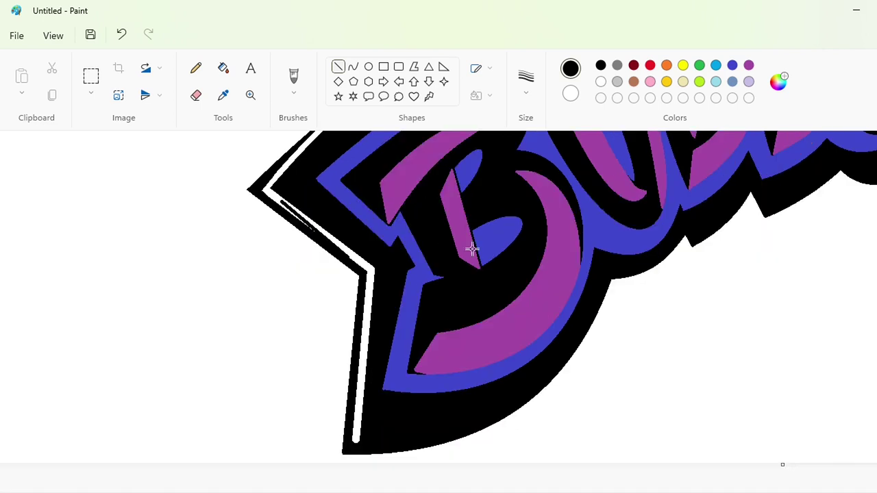
click(353, 67)
mouse_move(355, 440)
mouse_down()
mouse_move(580, 312)
mouse_move(596, 293)
mouse_up()
click(445, 437)
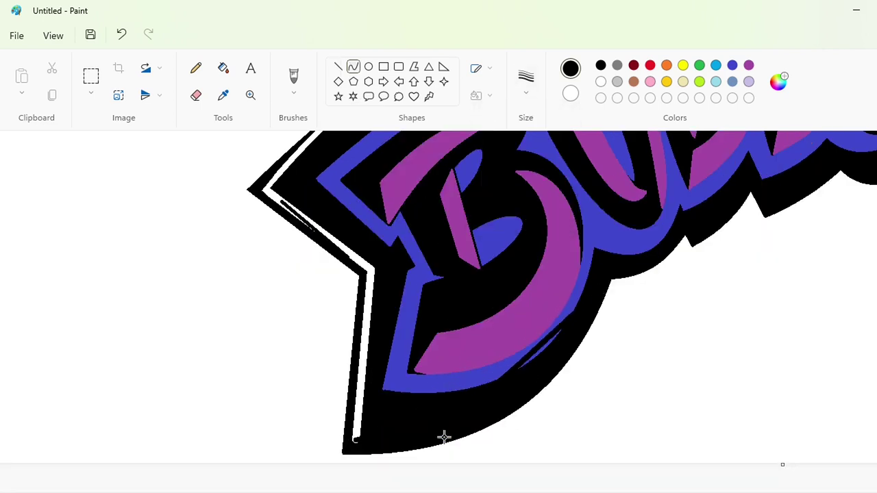
click(548, 372)
click(601, 81)
key(ctrl+z)
mouse_move(356, 440)
mouse_down()
mouse_move(376, 437)
mouse_move(592, 303)
mouse_up()
drag(463, 405, 457, 434)
drag(519, 400, 546, 399)
click(661, 416)
Step: Reduce the line size and draw a thin black straight line inside the white highlight on the B's lower stem side
click(519, 93)
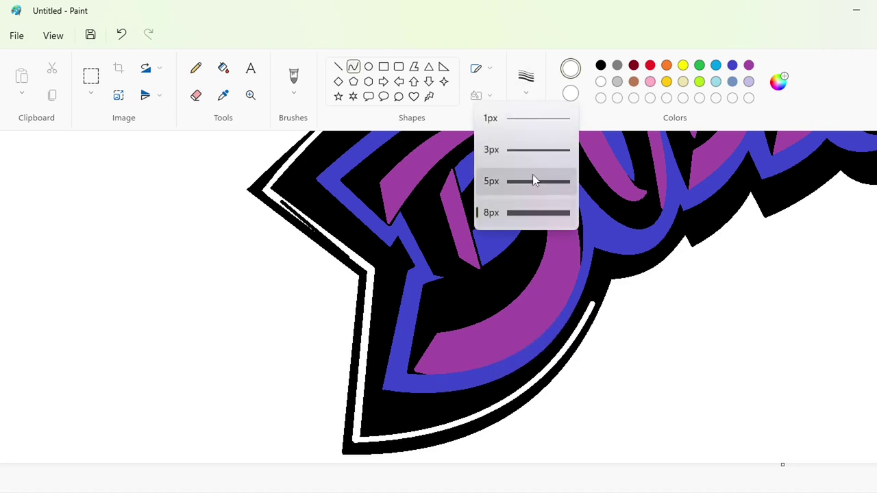
click(533, 179)
click(529, 91)
click(532, 119)
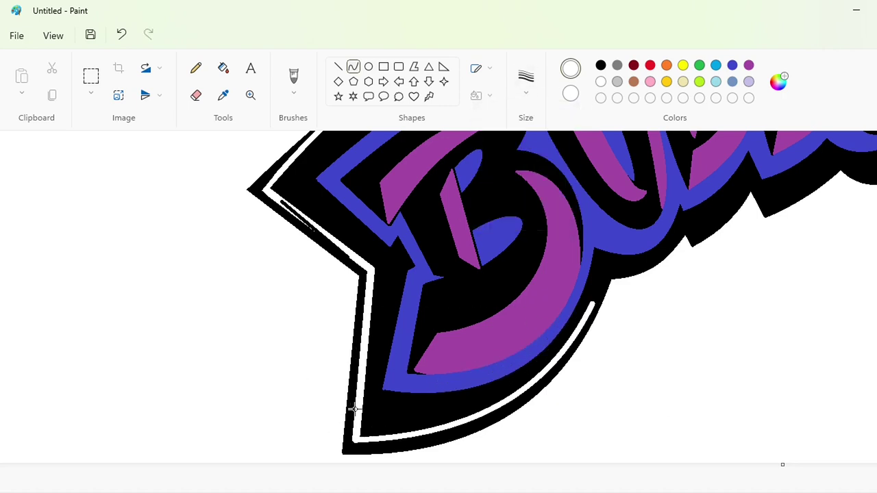
click(600, 67)
drag(357, 439, 365, 334)
key(ctrl+z)
click(339, 67)
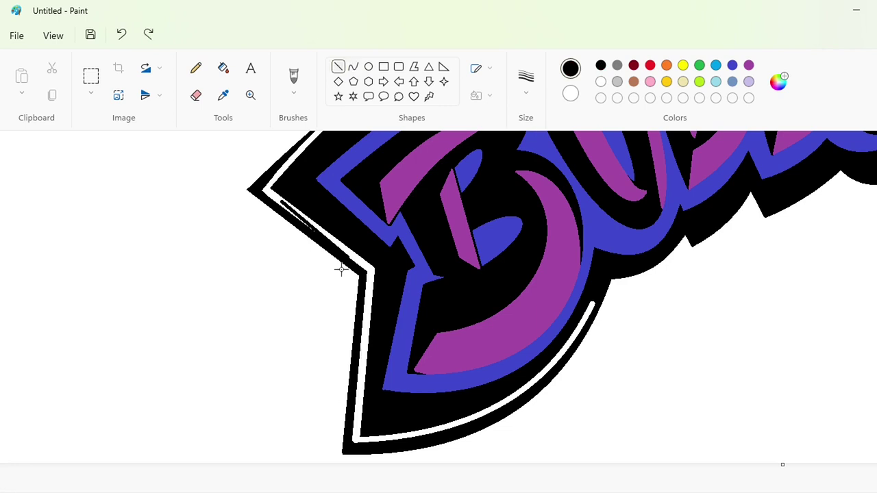
drag(357, 439, 367, 330)
Step: Split the white highlight under the B's bowl with a thin black curve and trim its upper end with a black line
click(353, 67)
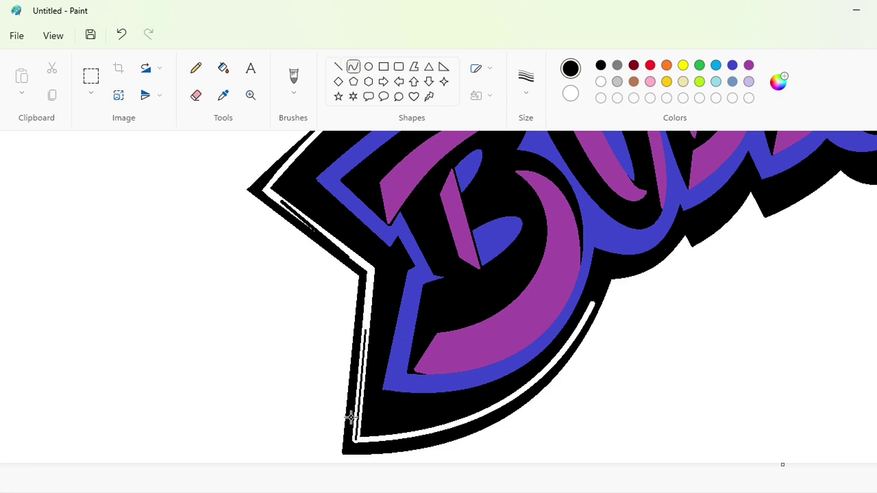
drag(452, 393, 507, 417)
click(337, 67)
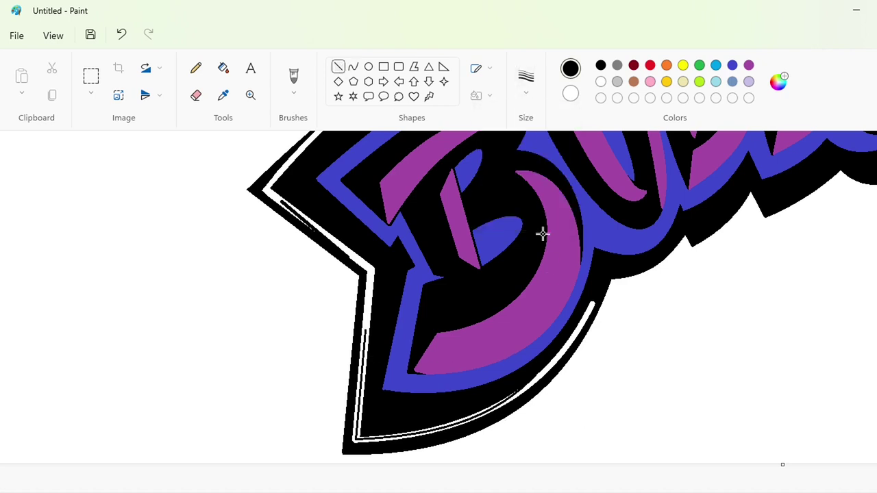
drag(563, 360, 598, 298)
Step: Draw a 5 px white curve in the black border beneath the second b
scroll(615, 422, up, 3)
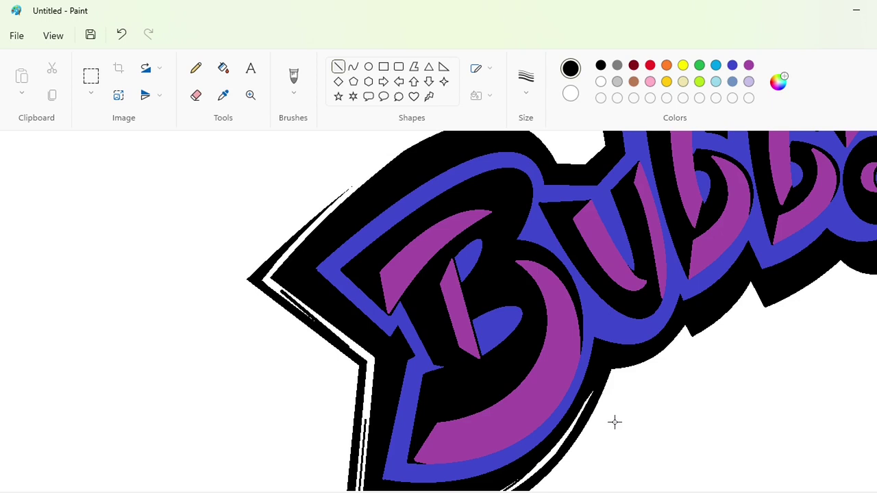
scroll(623, 458, right, 10)
click(352, 67)
click(526, 81)
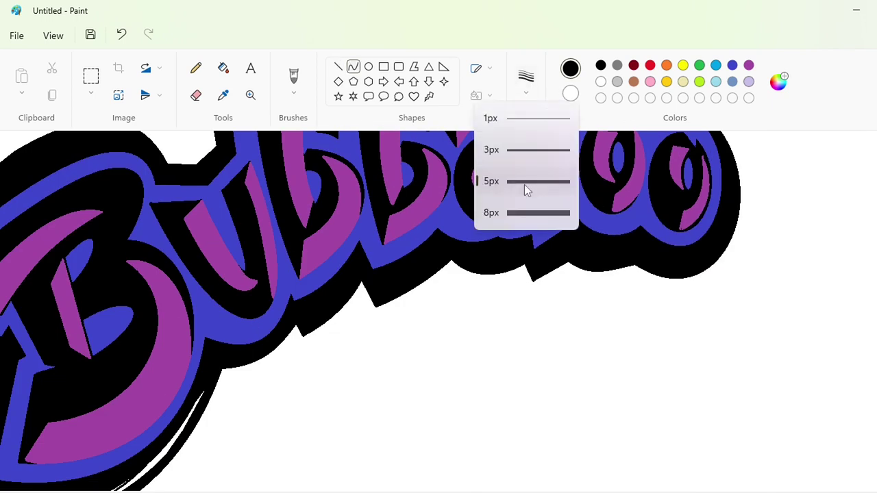
click(525, 185)
click(600, 81)
drag(368, 322, 435, 253)
mouse_move(403, 289)
mouse_down()
mouse_move(415, 282)
mouse_move(412, 291)
mouse_move(407, 284)
mouse_move(464, 230)
mouse_up()
mouse_move(419, 284)
mouse_down()
mouse_move(368, 320)
mouse_move(415, 354)
mouse_up()
Step: Resize and reposition the white curve beneath the second b to follow the border's lower edge
drag(377, 300, 378, 344)
drag(382, 381, 389, 310)
drag(469, 311, 402, 311)
drag(353, 313, 387, 296)
drag(385, 258, 386, 266)
drag(384, 307, 387, 302)
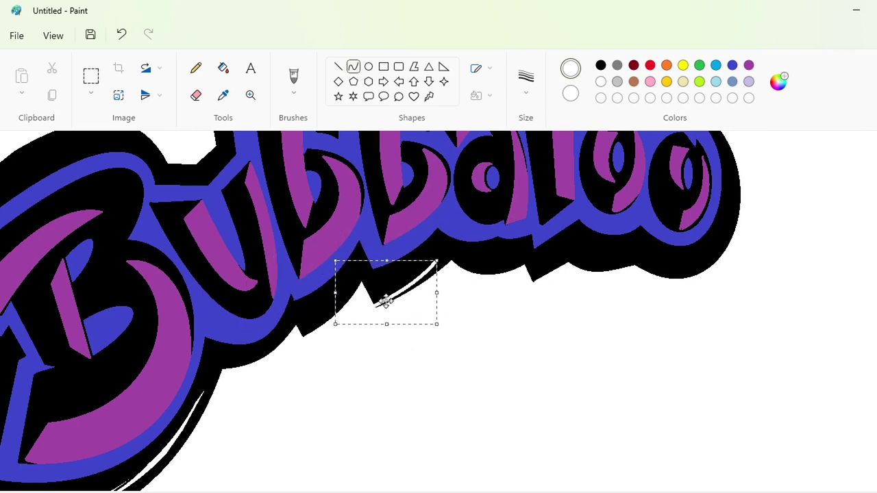
click(520, 387)
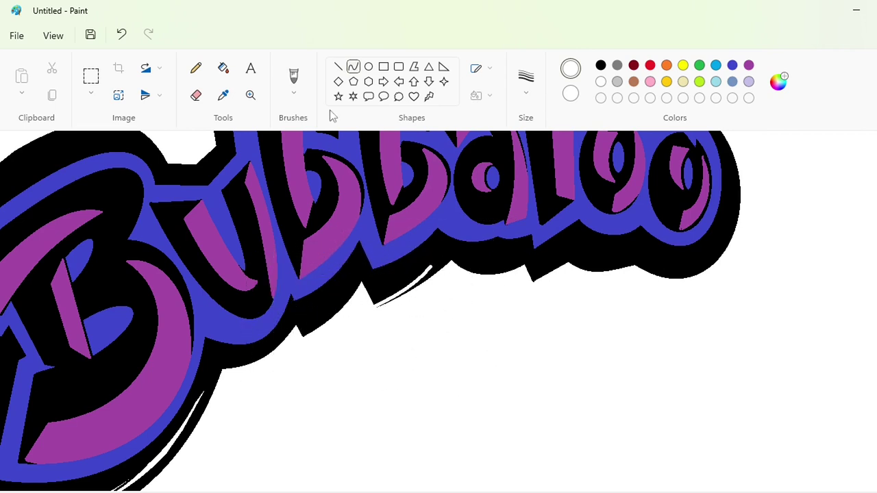
Step: Draw a white curve in the black border under the last o and a short straight white line at its upper end
click(338, 66)
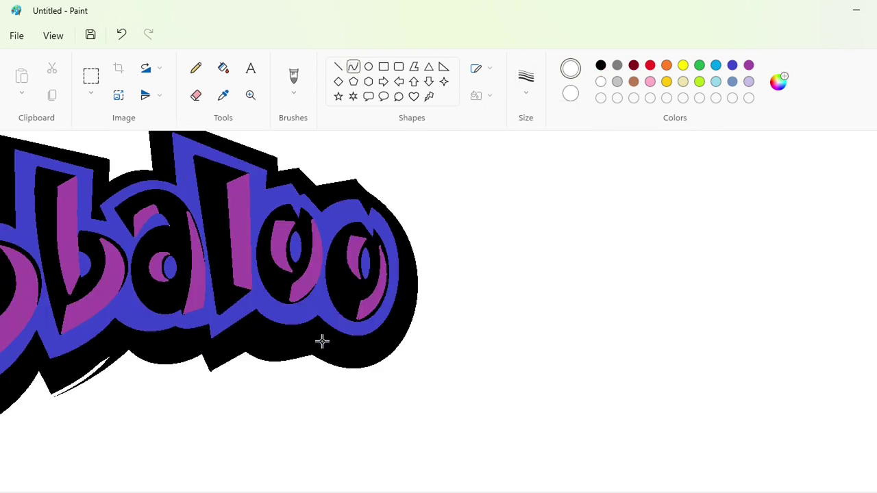
mouse_move(322, 341)
mouse_down()
mouse_move(411, 294)
mouse_move(388, 349)
mouse_up()
key(ctrl+z)
drag(315, 348, 423, 260)
mouse_move(394, 312)
mouse_down()
mouse_move(378, 373)
mouse_move(417, 325)
mouse_up()
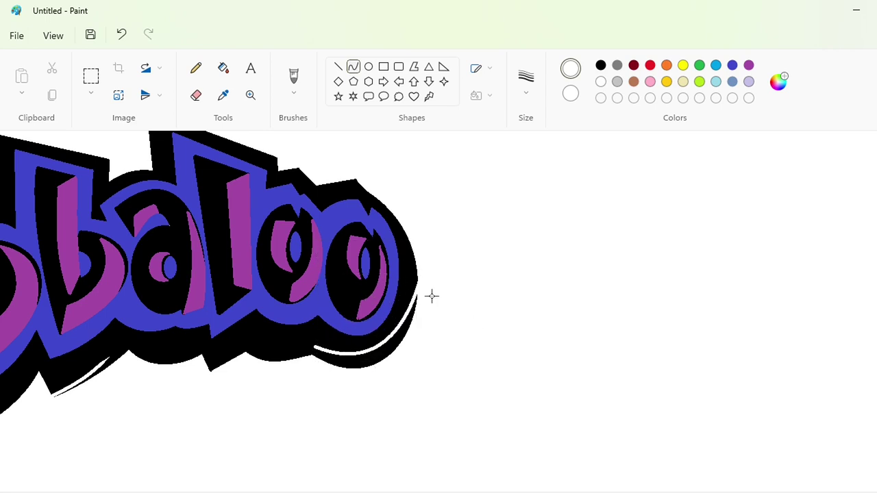
click(422, 265)
click(519, 272)
click(338, 67)
drag(420, 279, 419, 257)
drag(450, 492, 407, 492)
Step: Draw a 3 px white curve in the black border under the first o, meeting the highlight under the last o
click(354, 68)
click(526, 83)
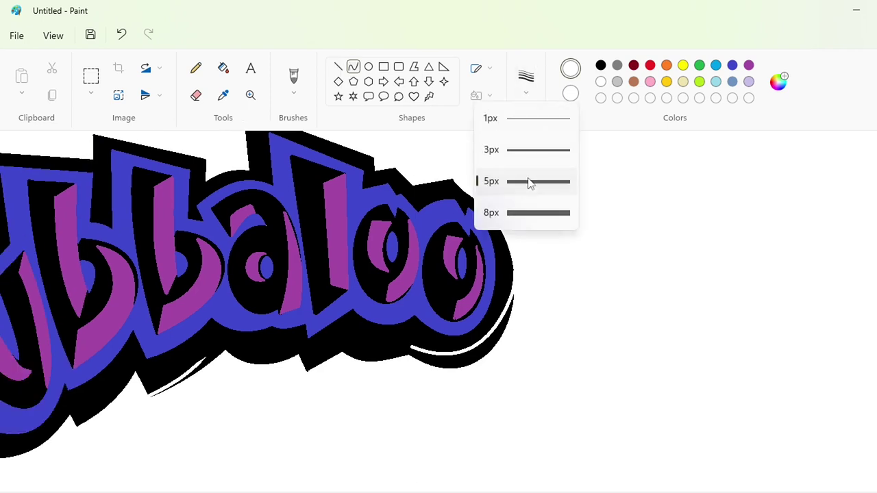
click(527, 151)
mouse_move(404, 347)
mouse_down()
mouse_move(361, 348)
mouse_move(389, 355)
mouse_up()
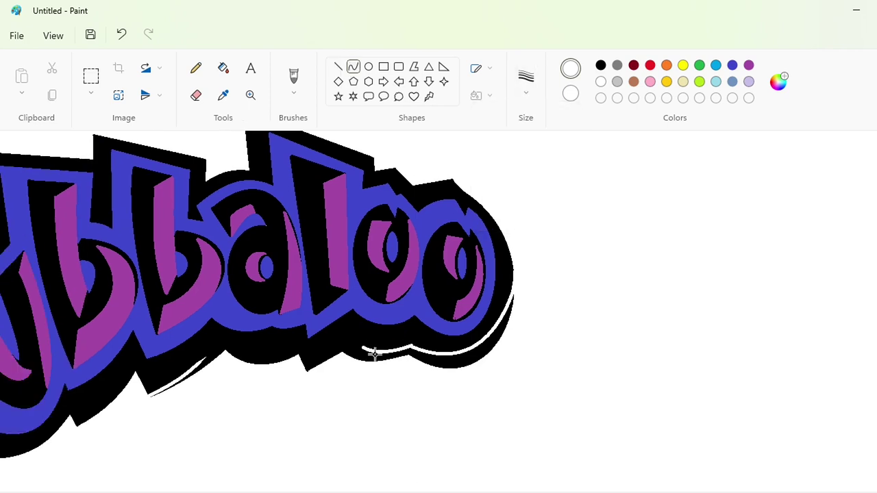
click(374, 355)
click(620, 377)
drag(435, 360, 475, 322)
scroll(438, 335, up, 1)
drag(433, 491, 572, 480)
click(339, 67)
mouse_move(276, 364)
mouse_down()
mouse_move(335, 384)
mouse_move(332, 391)
mouse_up()
key(ctrl+z)
key(ctrl+z)
key(ctrl+z)
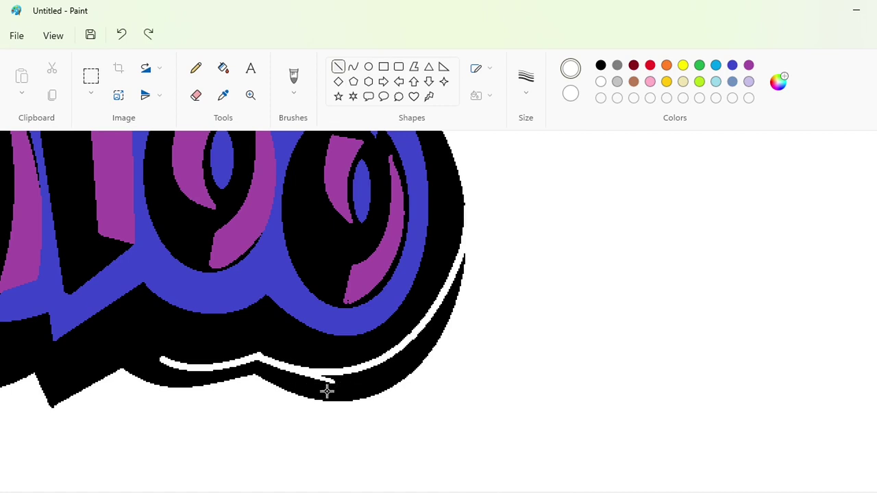
Step: Outline the border area under the last o with 1 px white lines and a curve, and fill it white
click(526, 80)
click(534, 126)
mouse_move(285, 368)
mouse_down()
mouse_move(333, 384)
mouse_move(300, 378)
mouse_move(322, 392)
mouse_move(292, 385)
mouse_move(380, 368)
mouse_move(464, 256)
mouse_up()
click(357, 381)
click(353, 67)
mouse_move(382, 392)
mouse_down()
mouse_move(377, 402)
mouse_move(413, 362)
mouse_move(433, 372)
mouse_up()
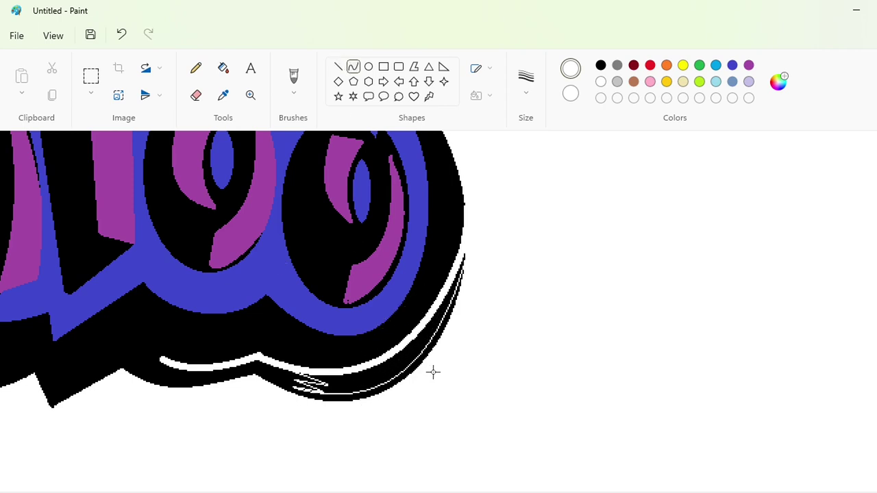
click(224, 68)
click(389, 368)
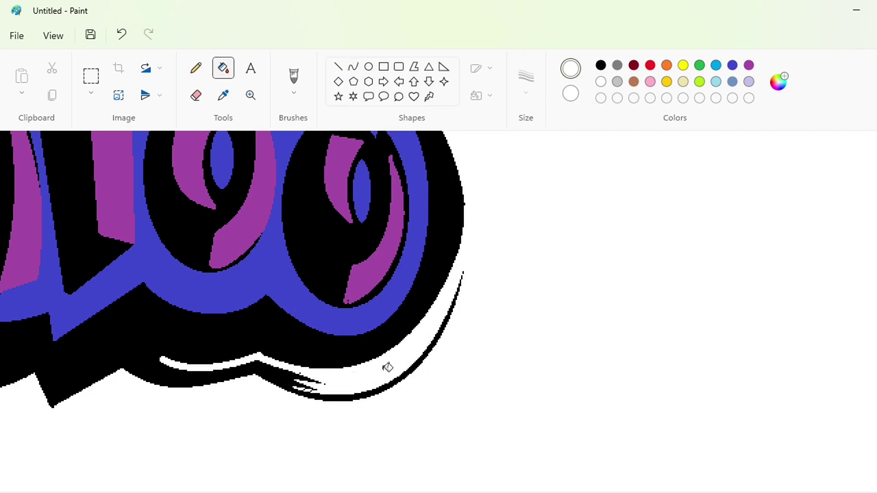
Step: Draw a second 3 px white curve under the first o, parallel to and below the existing highlight
click(353, 66)
click(525, 91)
click(523, 157)
mouse_move(244, 372)
mouse_down()
mouse_move(158, 374)
mouse_move(179, 383)
mouse_up()
click(232, 379)
click(295, 426)
Step: Narrow the white highlights under the two o's from above with a black curve and black fill
click(338, 66)
click(601, 66)
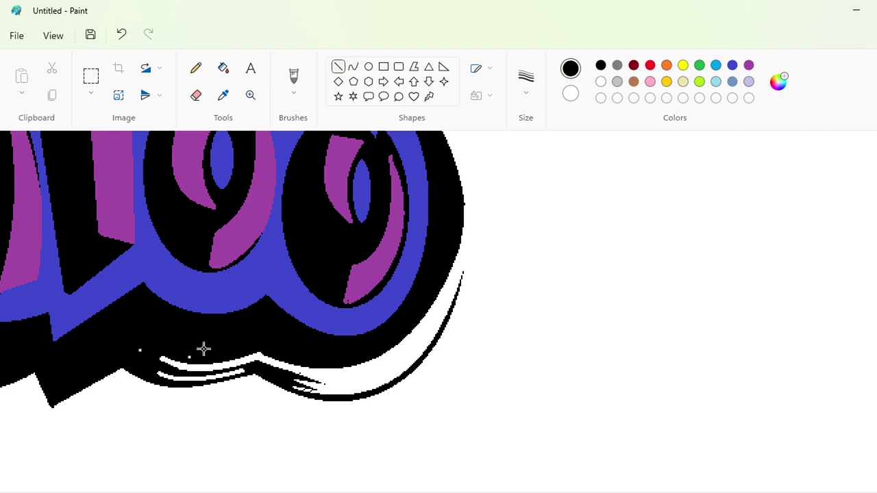
click(353, 66)
mouse_move(314, 327)
mouse_down()
mouse_move(419, 269)
mouse_move(346, 370)
mouse_move(431, 349)
mouse_move(462, 360)
mouse_move(450, 373)
mouse_up()
click(223, 68)
click(415, 338)
click(196, 68)
click(525, 81)
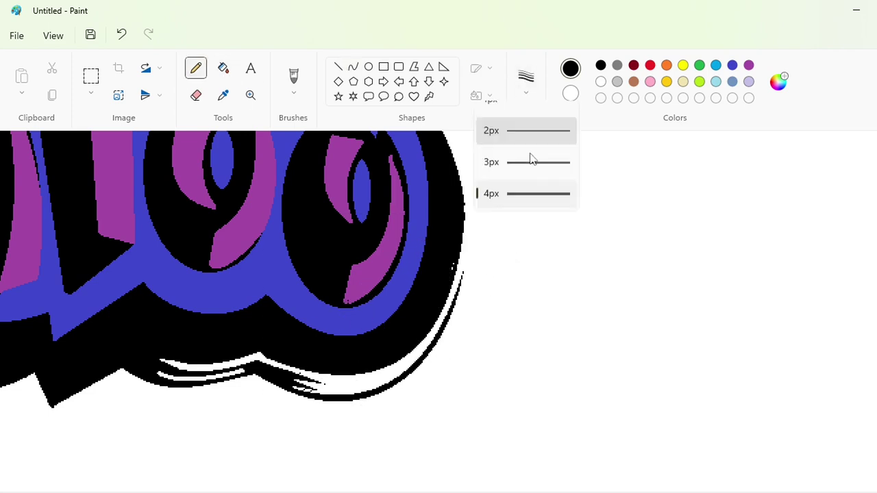
click(529, 225)
Step: Draw an 8 px straight white line along the outer side edge of the last o's black border
scroll(537, 225, up, 2)
click(338, 66)
click(601, 81)
click(526, 81)
click(528, 214)
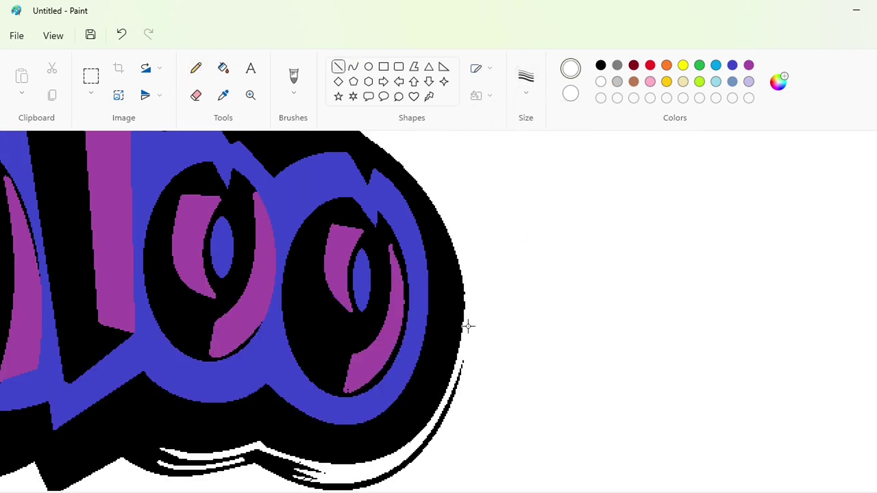
drag(470, 329, 471, 257)
click(849, 492)
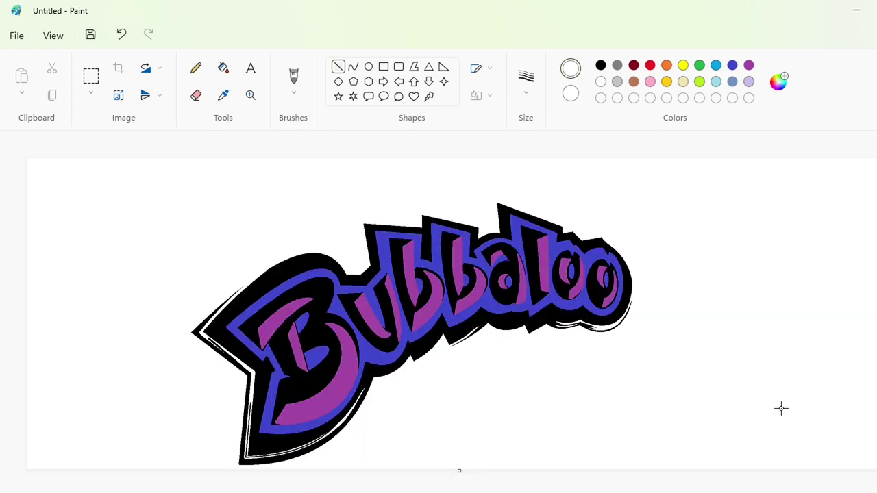
Step: Select the whole Bubbaloo lettering with its borders and copy it
click(91, 76)
drag(712, 167, 54, 479)
key(ctrl+c)
key(Escape)
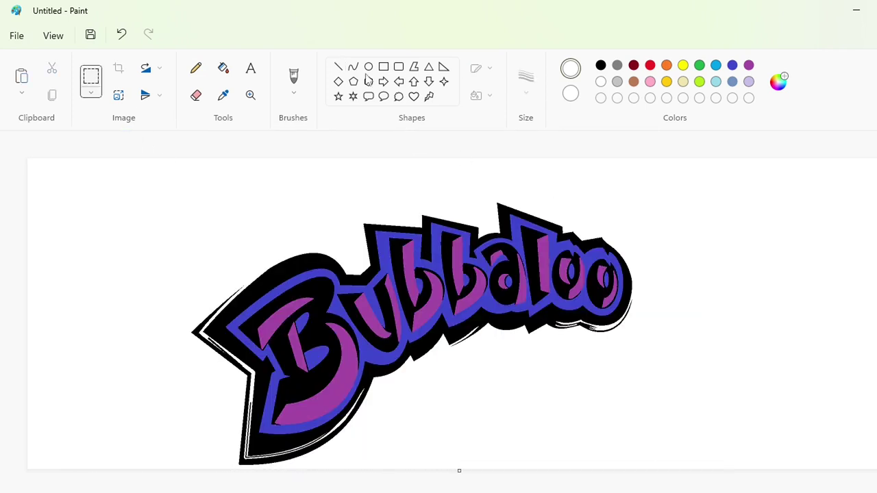
Step: Cover the original lettering with a white rectangle, paste the copy and move it slightly higher on the canvas
click(384, 67)
drag(726, 164, 120, 478)
click(803, 411)
key(ctrl+v)
drag(362, 360, 391, 351)
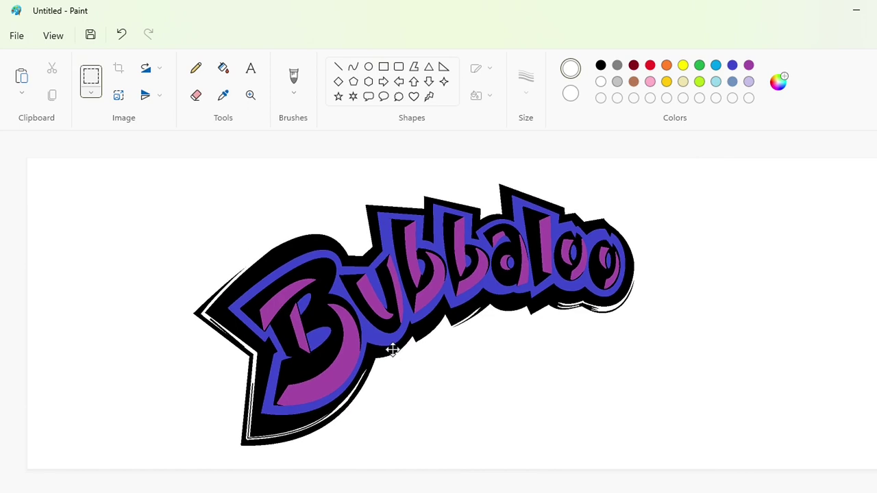
click(811, 398)
click(779, 82)
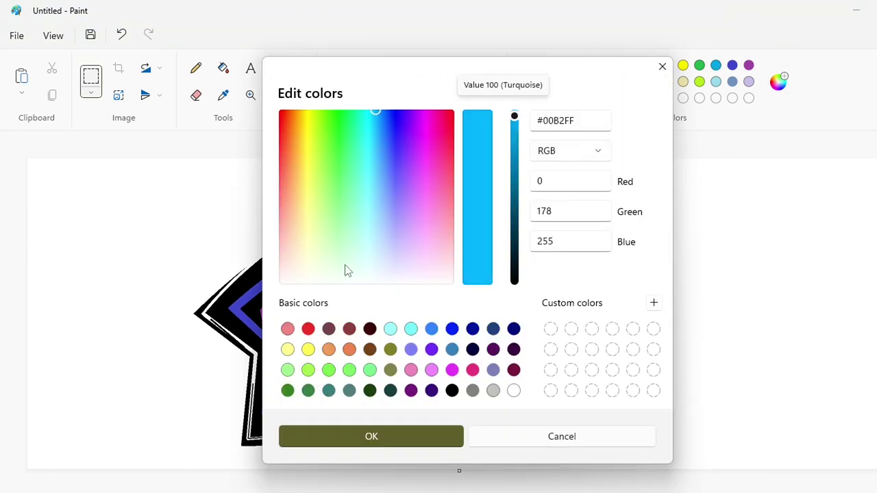
drag(372, 113, 386, 137)
key(Escape)
click(716, 81)
click(778, 83)
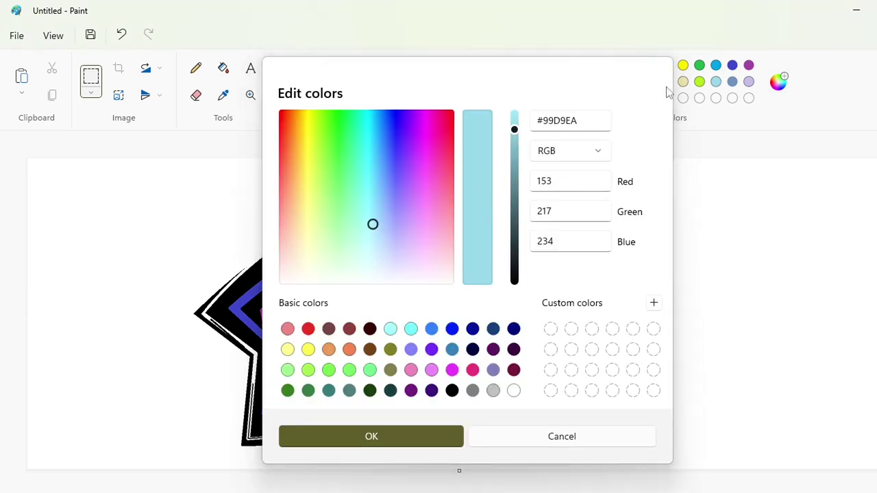
click(663, 67)
Step: Add a bright sky-blue custom colour to the palette, based on turquoise
click(715, 67)
click(778, 82)
click(371, 439)
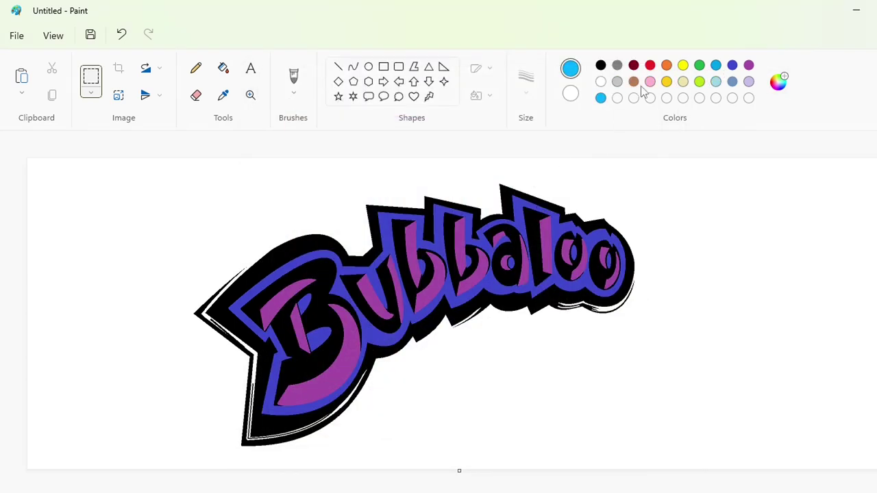
Step: Add a gold custom colour to the palette by darkening the standard gold
click(667, 81)
click(779, 82)
click(514, 130)
drag(515, 131, 515, 196)
click(384, 437)
Step: Add a dark navy blue custom colour to the palette, starting from turquoise
click(716, 66)
click(779, 82)
click(386, 113)
click(414, 434)
Step: Fill the black bodies of all the letters in Bubbaloo with bright yellow
click(667, 81)
click(223, 68)
click(326, 267)
click(386, 274)
click(406, 265)
click(452, 248)
click(508, 274)
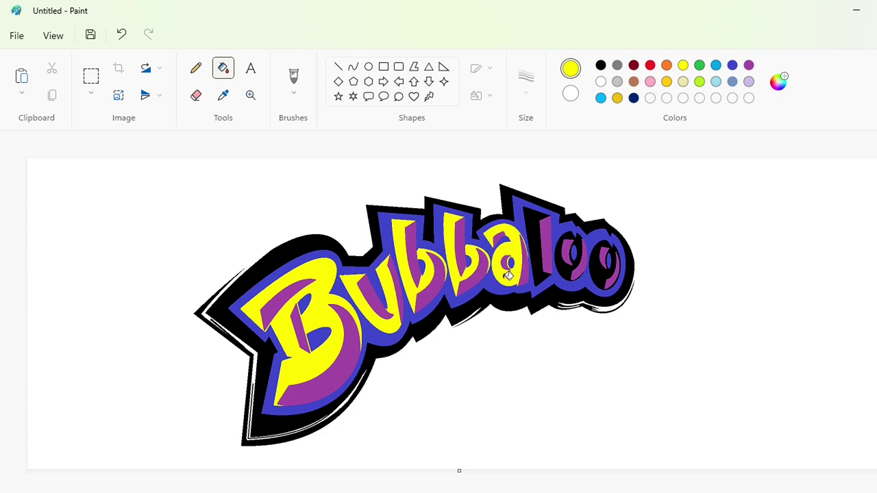
click(537, 271)
click(567, 272)
click(604, 274)
Step: Fill the B's upper highlight with the custom gold and add a darker gold custom colour
click(618, 98)
click(284, 298)
click(778, 83)
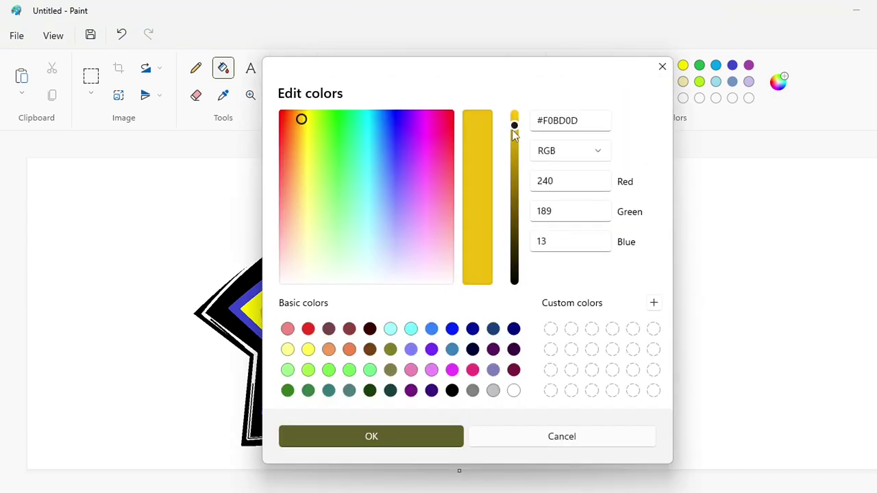
drag(514, 130, 515, 137)
click(417, 435)
Step: Fill the inner highlights of the B, the u and the first b with the darker gold
click(281, 298)
click(302, 336)
click(352, 352)
click(381, 316)
click(399, 293)
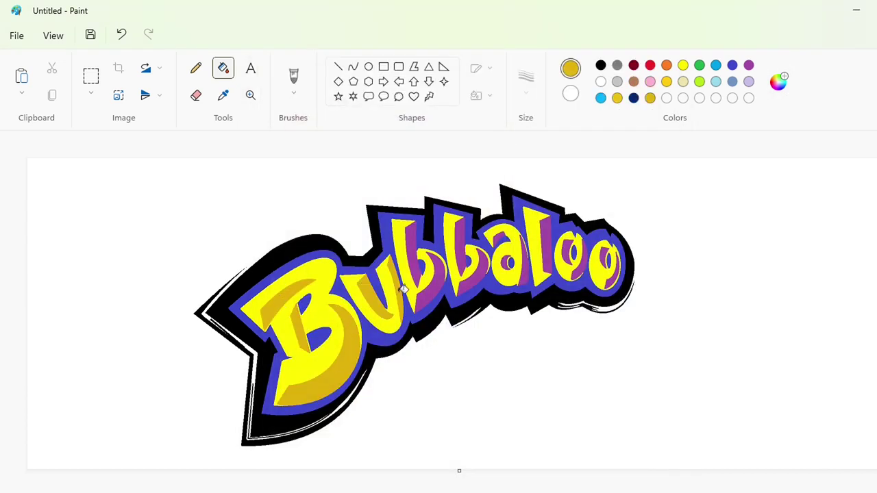
click(426, 267)
Step: Add the custom gold #D9AB0C and fill the purple highlights of the second b, a, l and both o's with it
click(780, 82)
click(515, 141)
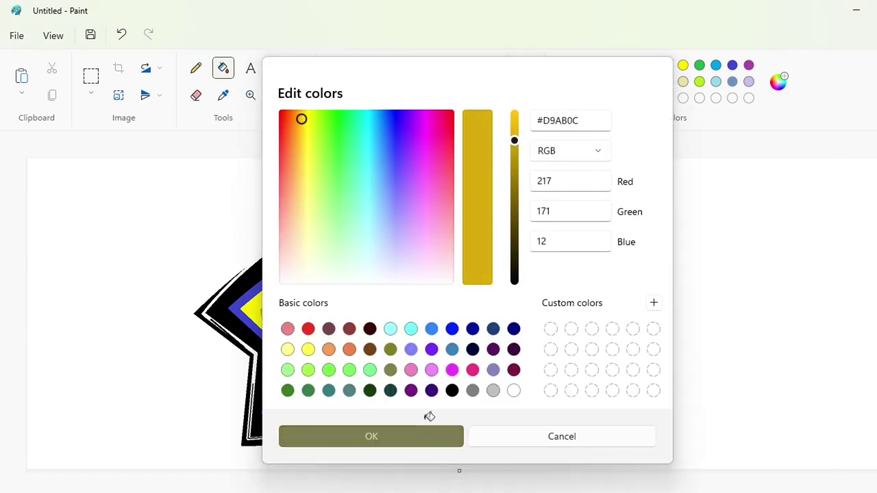
click(418, 436)
click(464, 250)
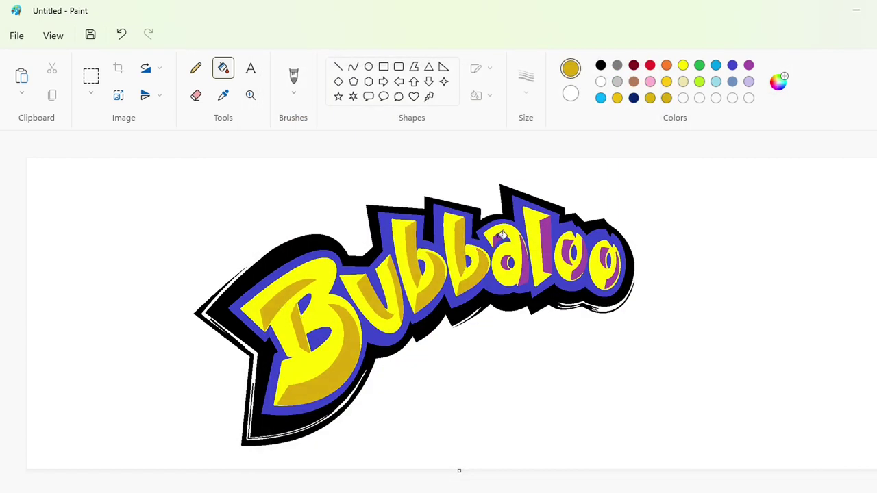
click(500, 238)
click(505, 262)
click(526, 276)
click(546, 252)
click(567, 253)
click(577, 277)
click(606, 258)
click(611, 283)
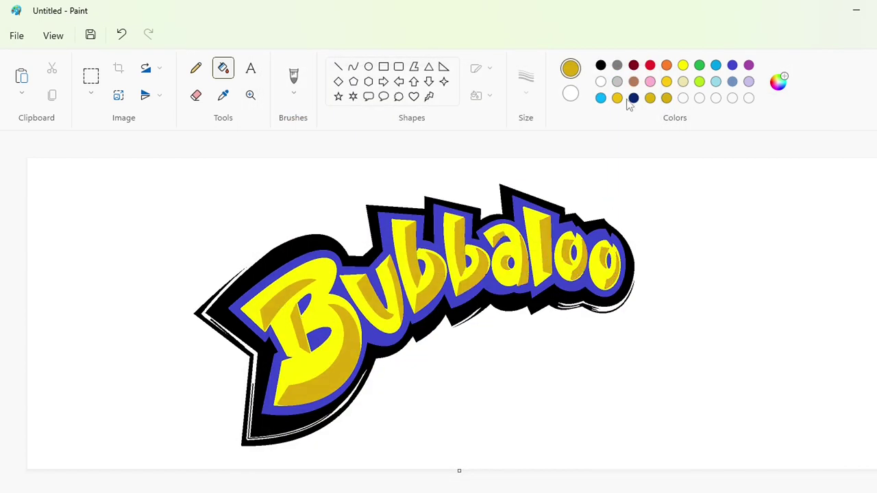
Step: Fill the indigo border around the letters with custom navy and add a dark navy custom colour
click(633, 98)
click(277, 279)
click(779, 82)
click(432, 434)
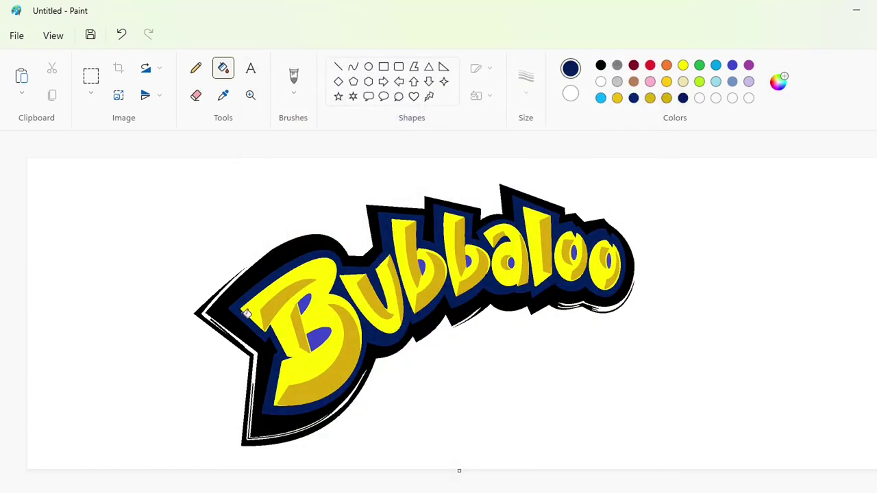
Step: Fill the indigo counters inside the B, both b's, the a and both o's with dark navy
click(302, 303)
click(319, 338)
click(422, 265)
click(470, 260)
click(513, 262)
click(576, 252)
click(609, 259)
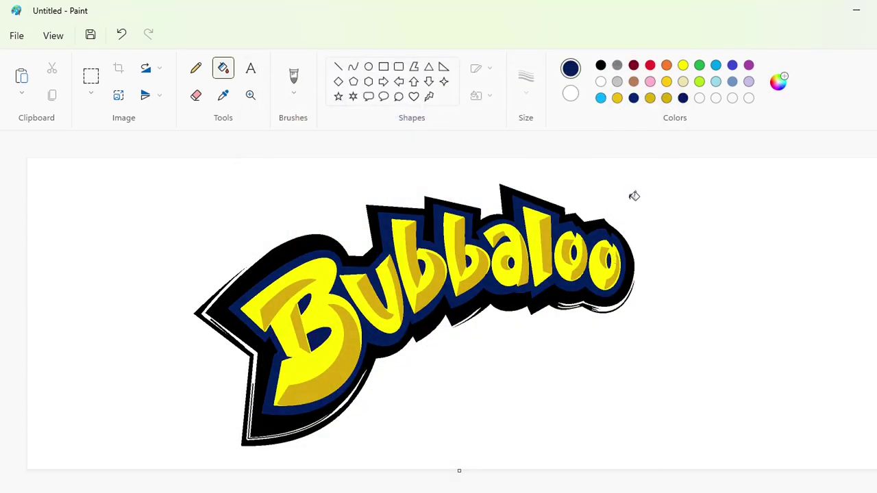
Step: Fill the outer black border around the lettering with the custom sky blue
click(600, 98)
click(307, 242)
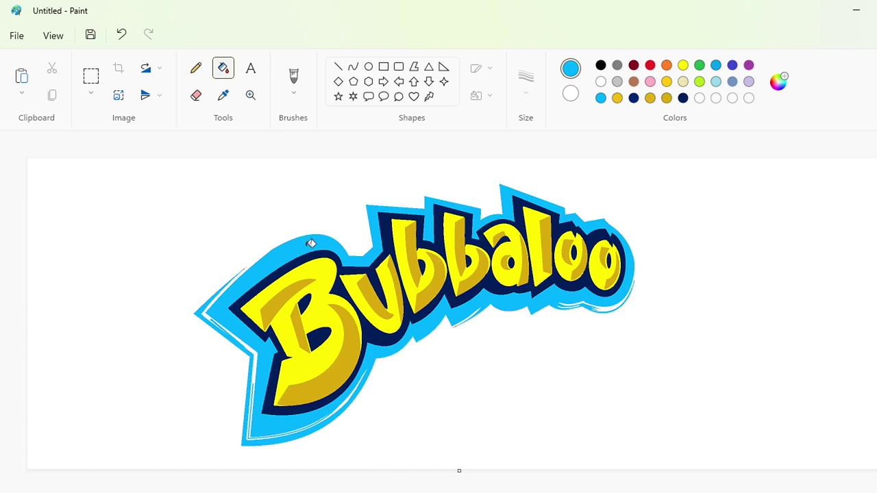